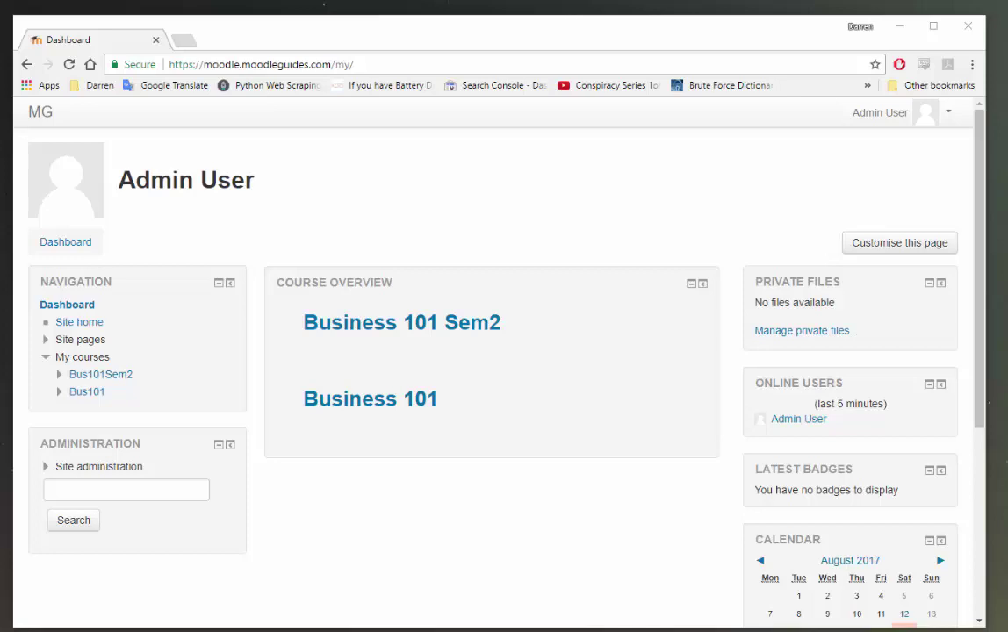
- Browse the Business 101 course contents, then return to the dashboard
click(372, 402)
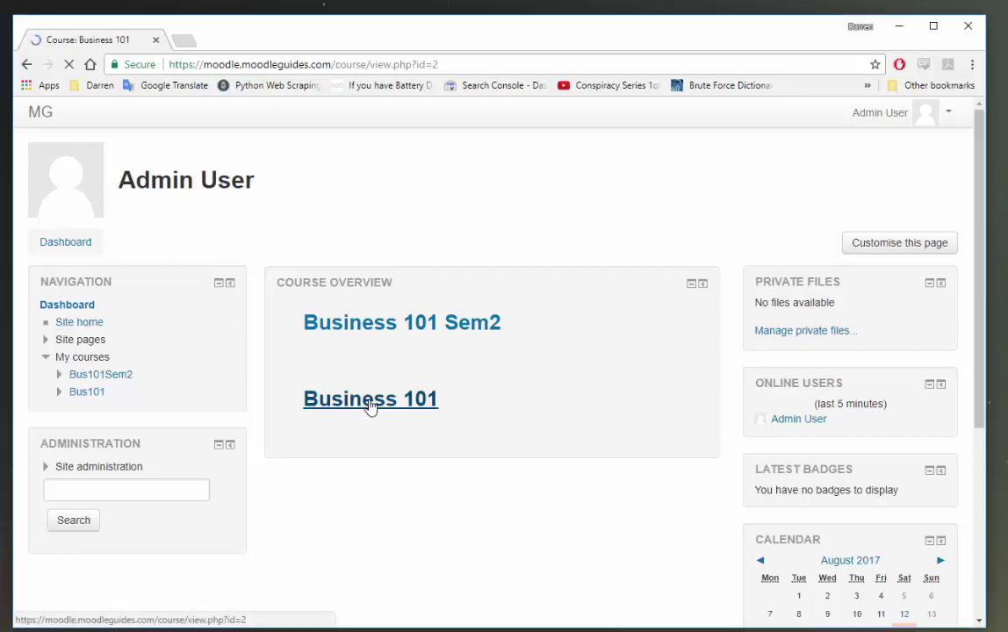
scroll(455, 402, down, 9)
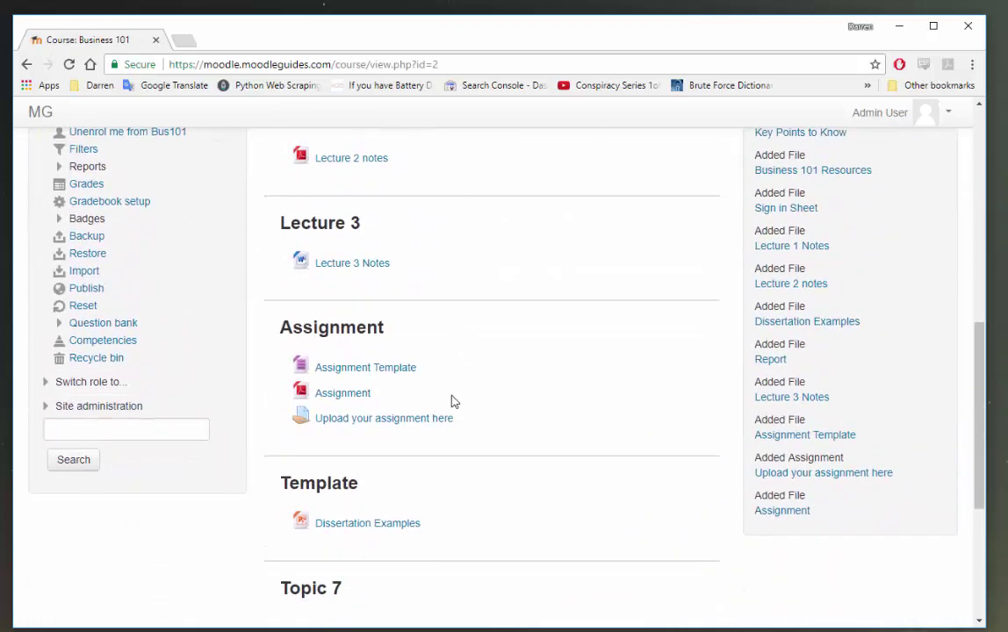
scroll(472, 407, up, 8)
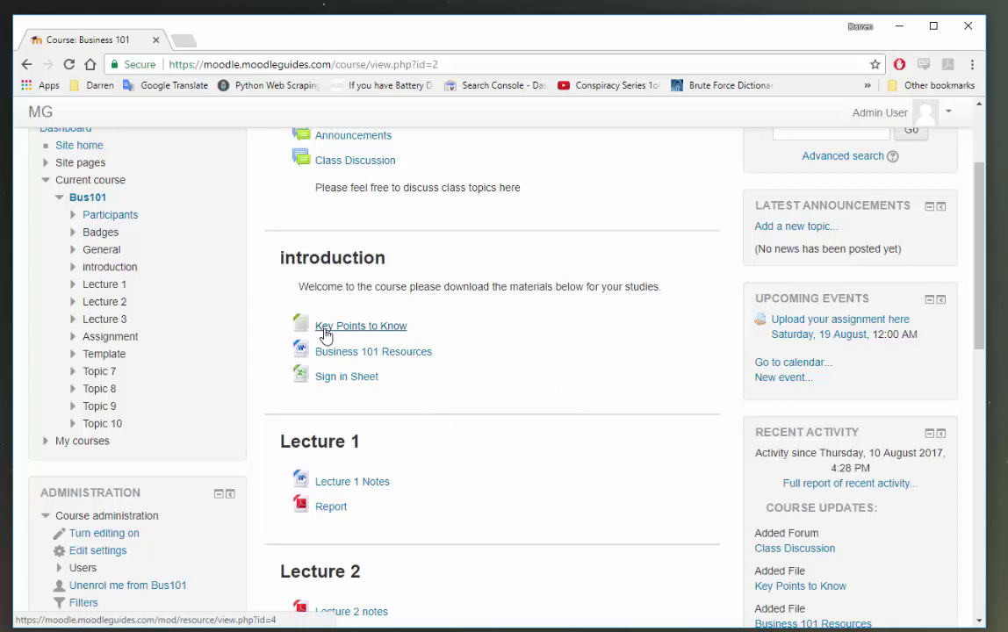
scroll(434, 364, down, 1)
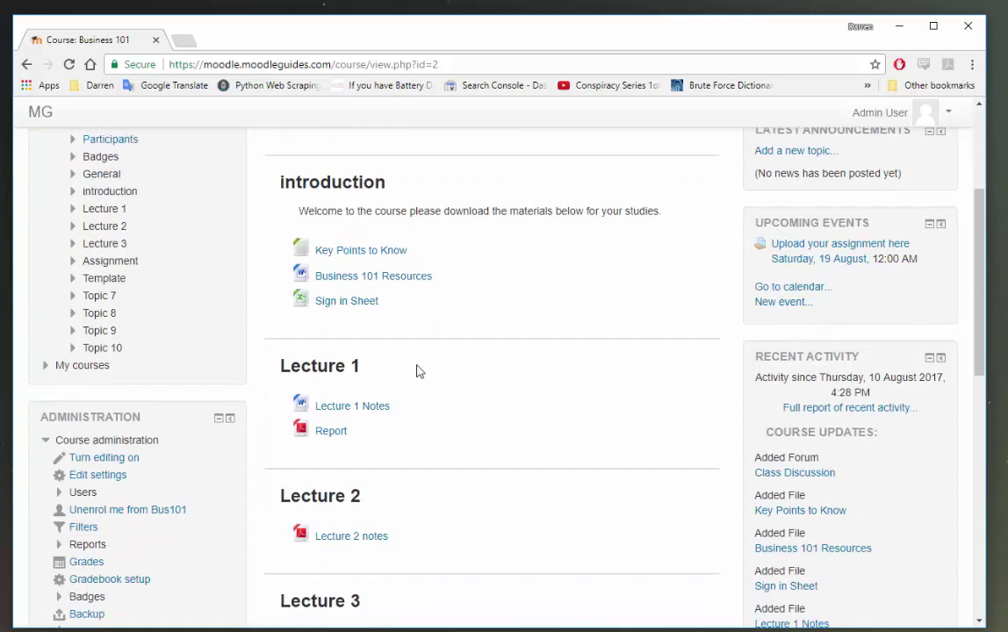
scroll(431, 281, down, 1)
click(27, 64)
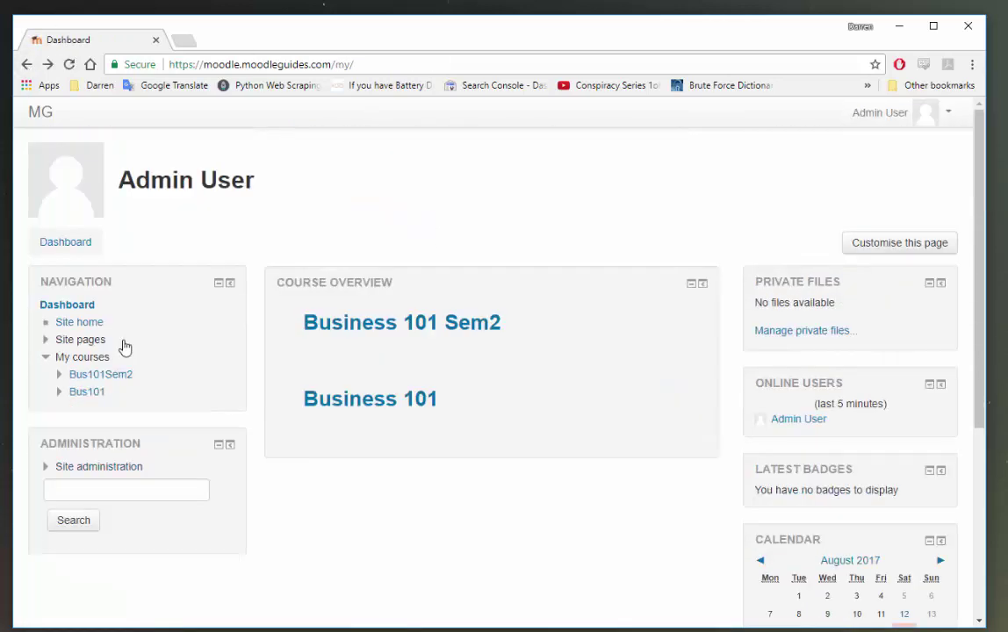
- Check the empty Business 101 Sem2 course, then reopen Business 101 and scroll to its administration links
click(372, 323)
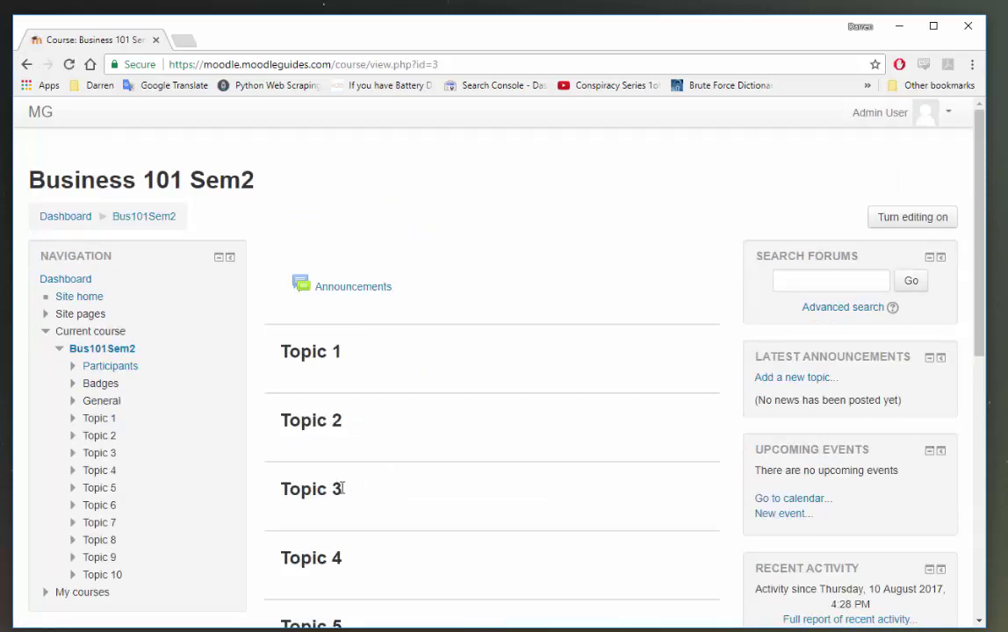
click(27, 65)
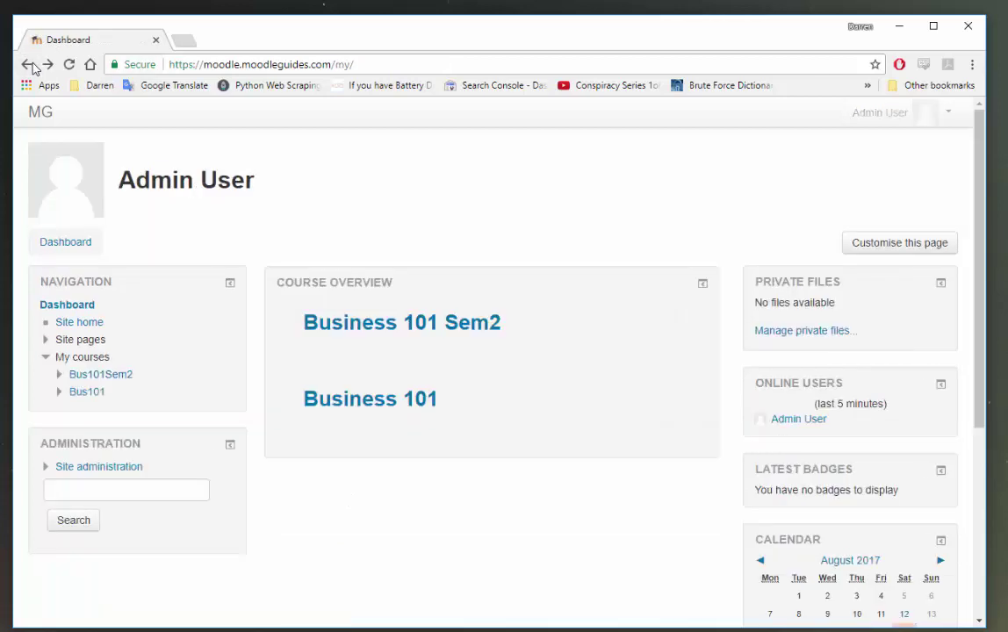
click(386, 402)
scroll(386, 430, down, 4)
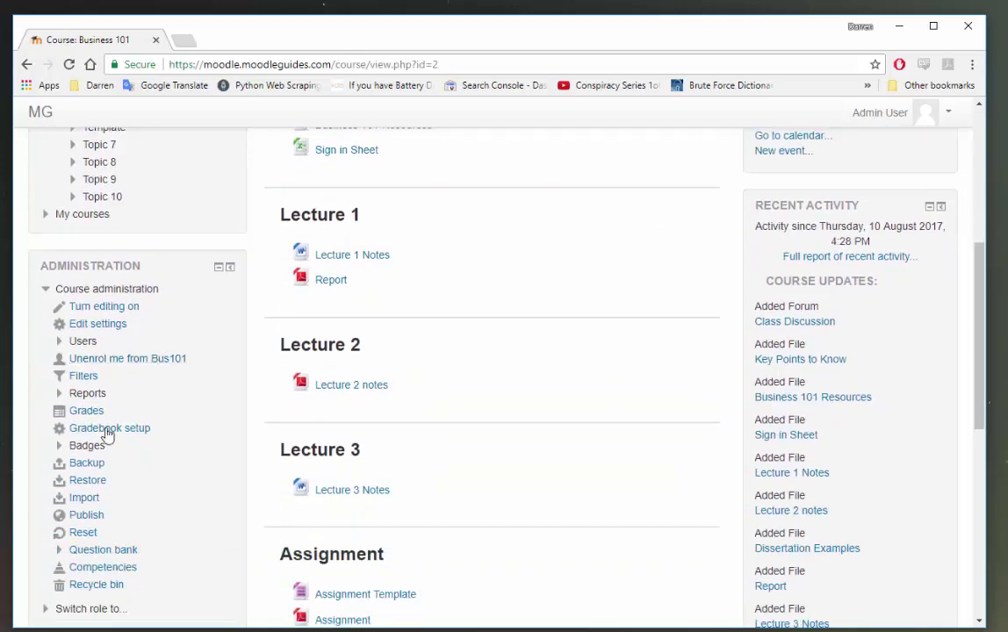
- Start a Business 101 backup with enrolled users and groups and groupings unchecked
click(88, 464)
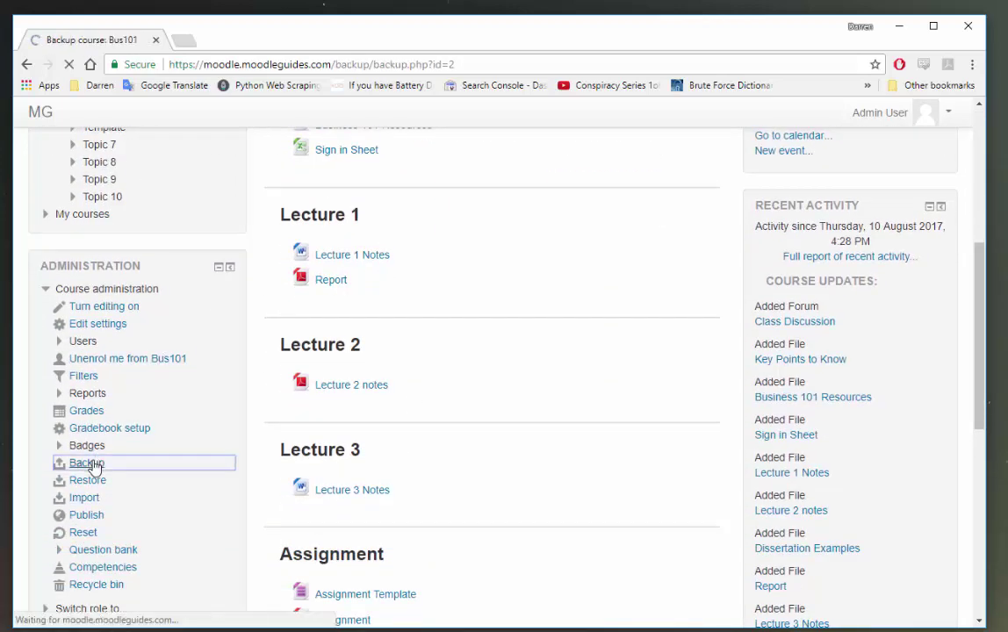
scroll(534, 399, down, 1)
scroll(534, 400, down, 1)
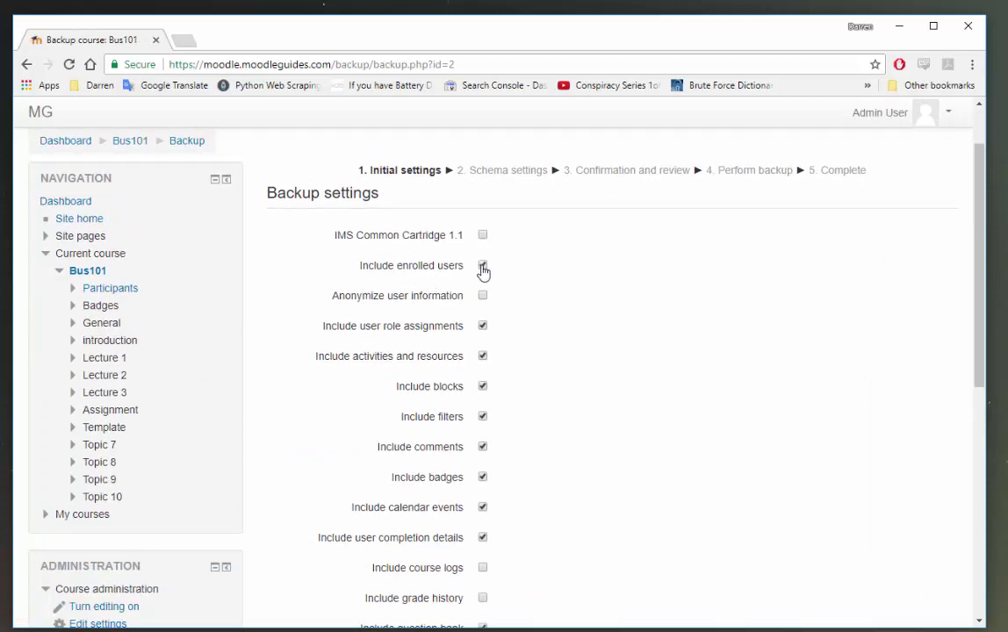
click(483, 267)
scroll(615, 264, down, 1)
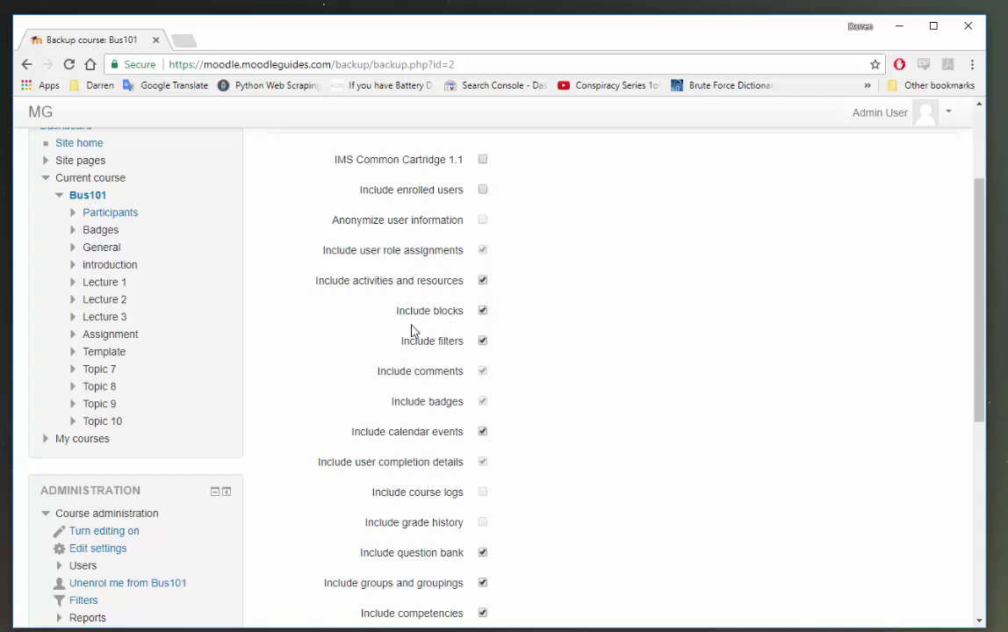
scroll(552, 397, down, 1)
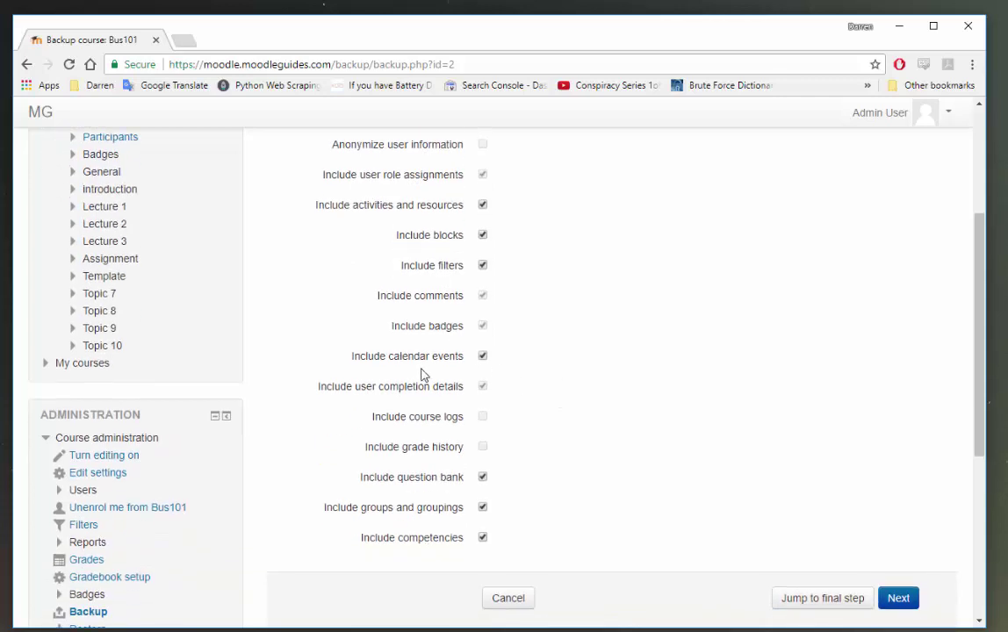
click(482, 507)
- On the schema step, uncheck Topics 7, 8, 9 and 10, then continue to confirmation
click(898, 598)
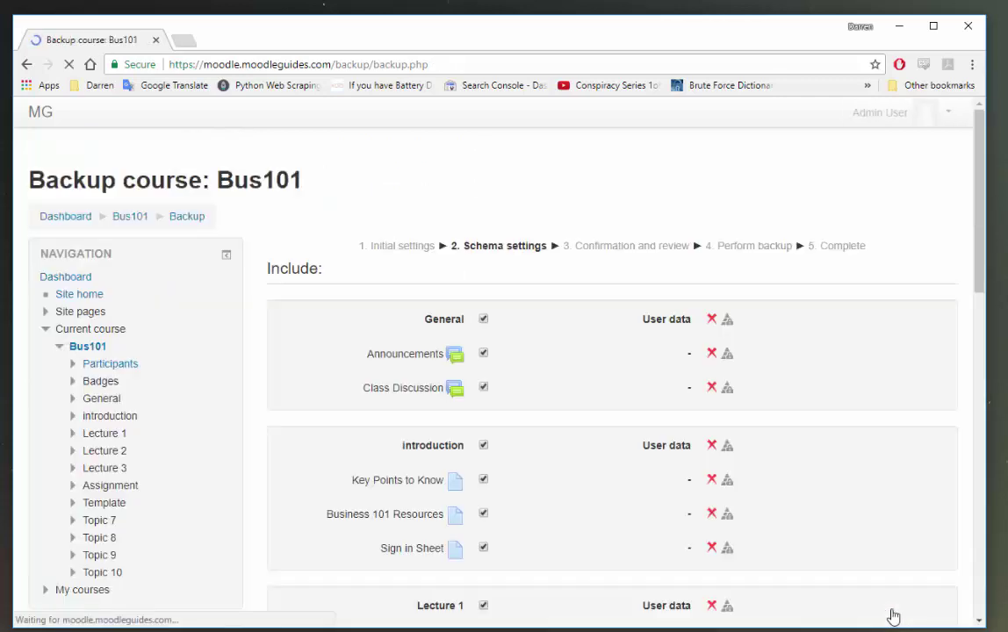
scroll(569, 410, down, 5)
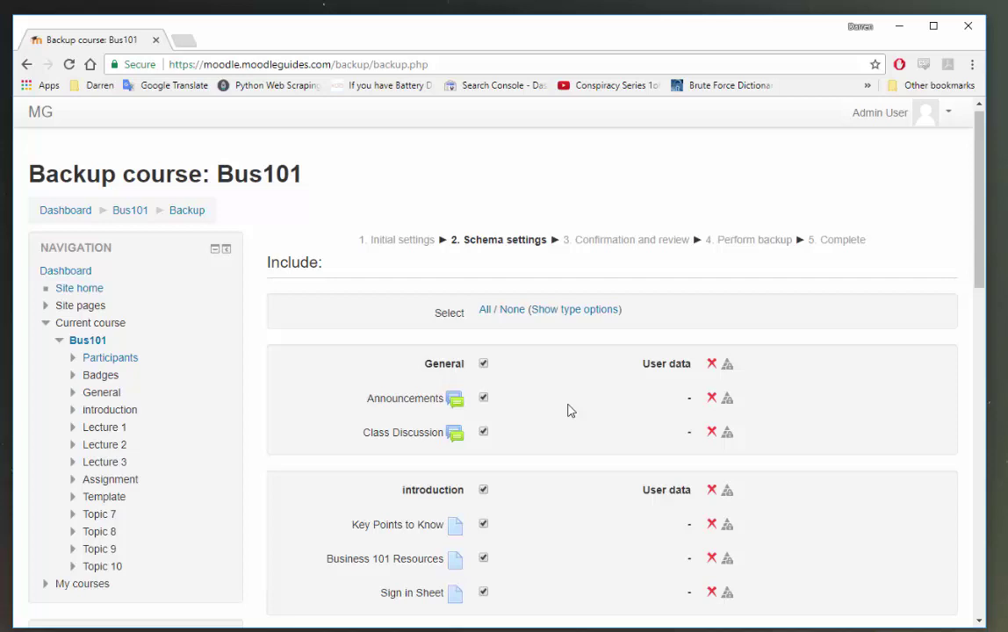
scroll(572, 405, down, 5)
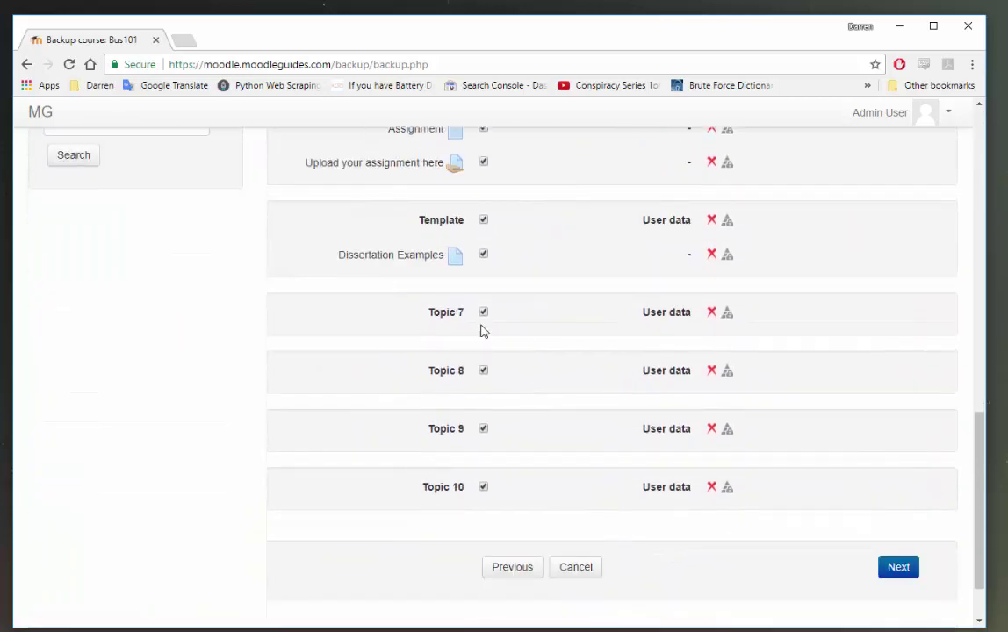
click(484, 313)
click(484, 370)
click(484, 429)
click(484, 487)
scroll(567, 456, up, 7)
scroll(572, 456, down, 8)
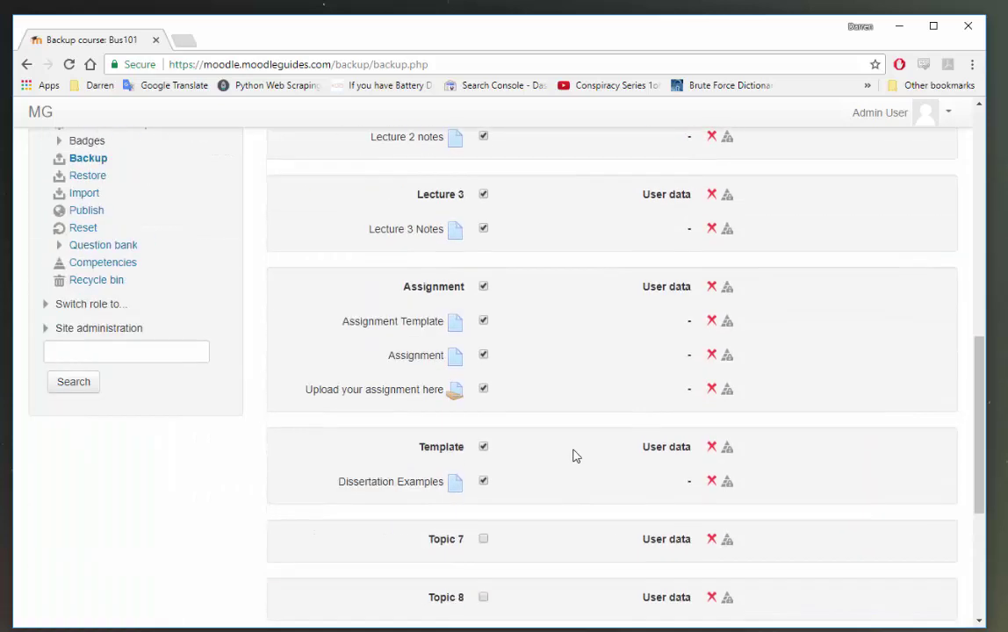
click(896, 493)
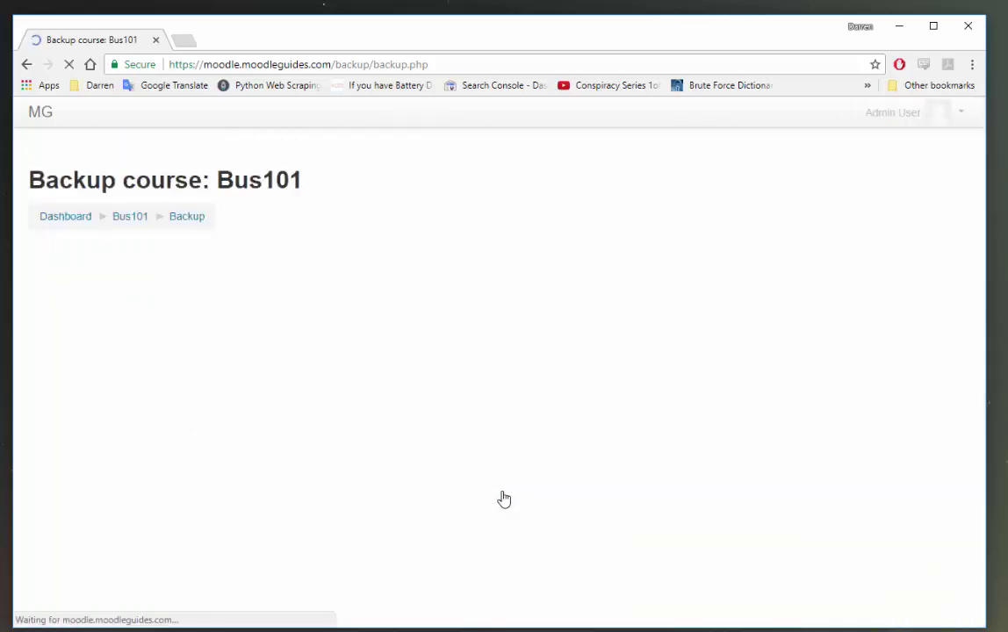
- Replace the generated backup file name with Bus101Backup, keeping the .mbz extension
click(716, 311)
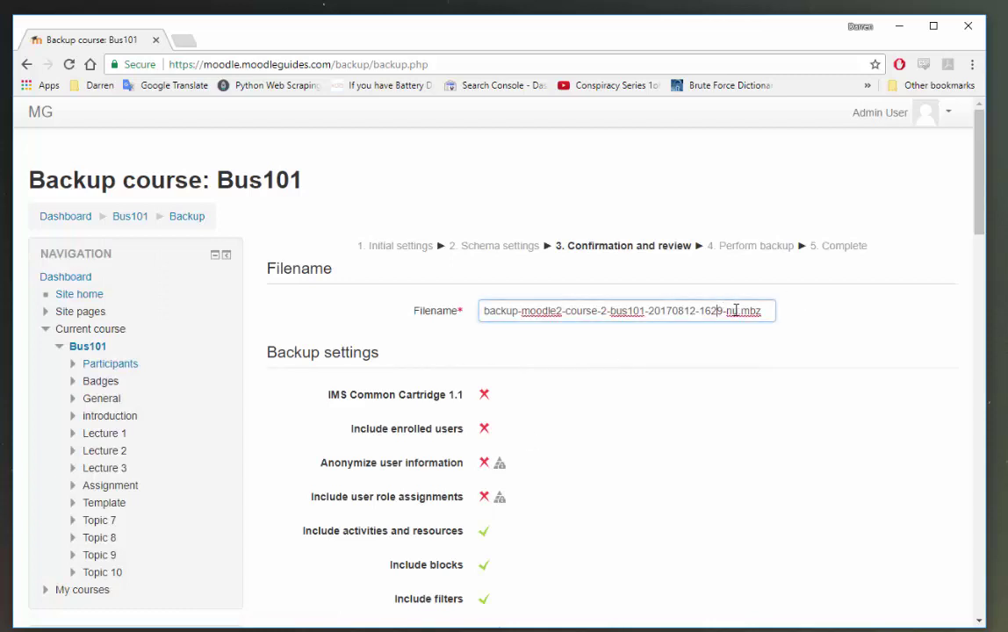
drag(738, 311, 483, 311)
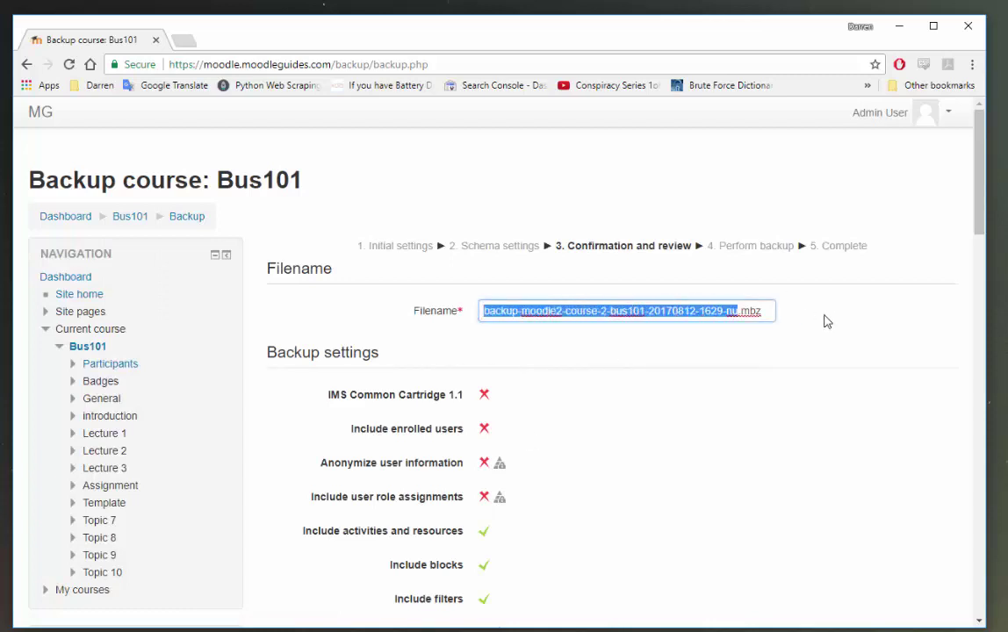
click(751, 311)
double_click(743, 311)
click(712, 311)
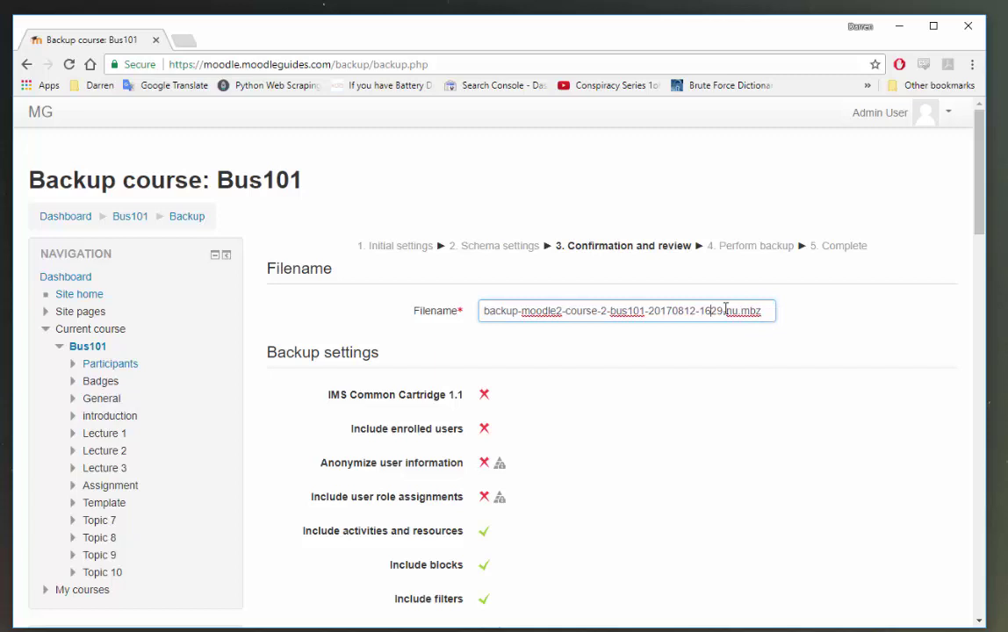
key(shift+Home)
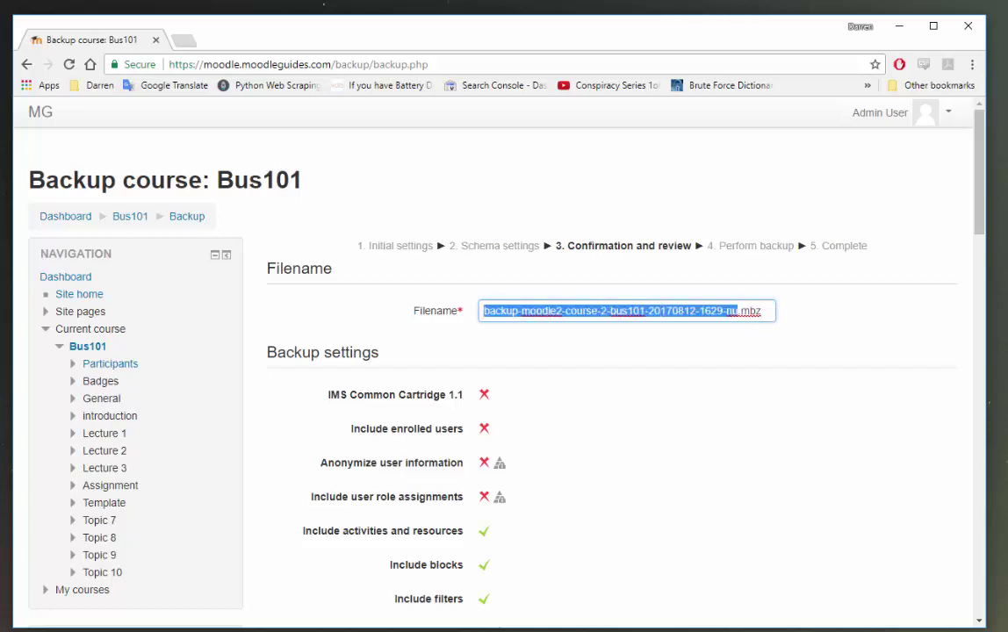
key(BackSpace)
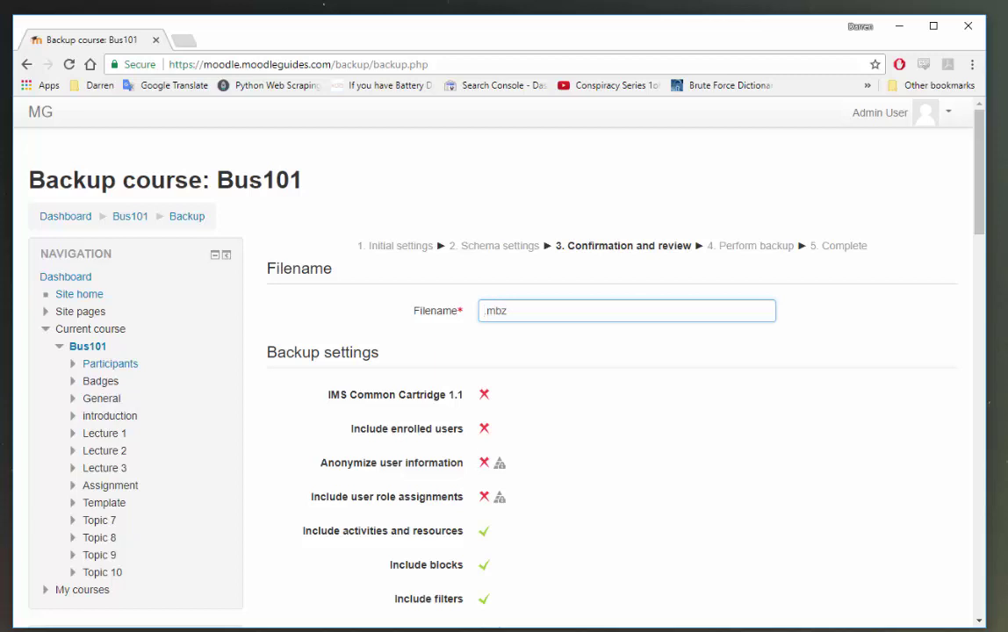
text(Bus101Backup)
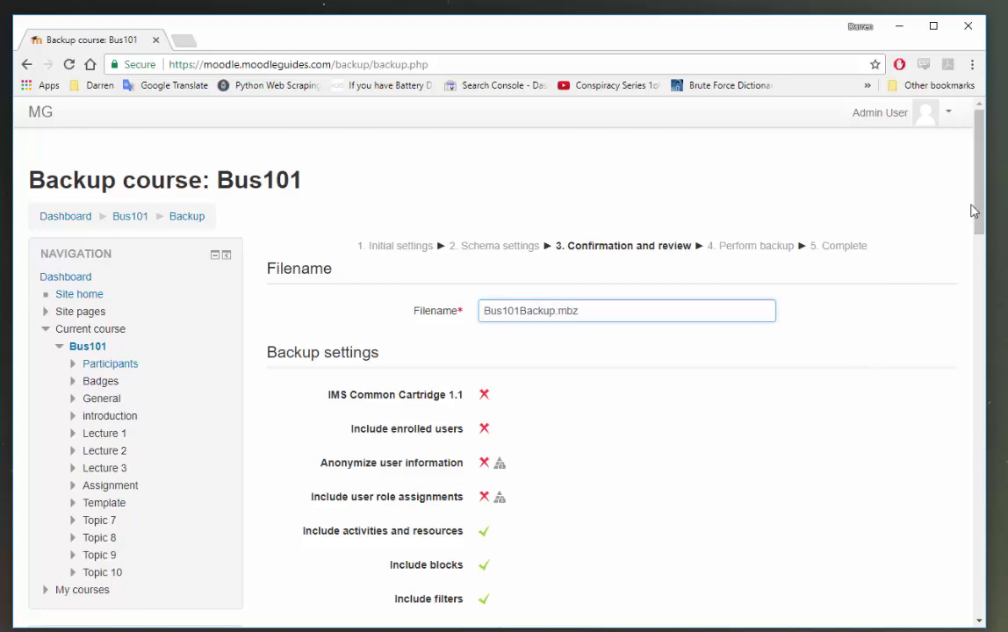
drag(977, 212, 984, 592)
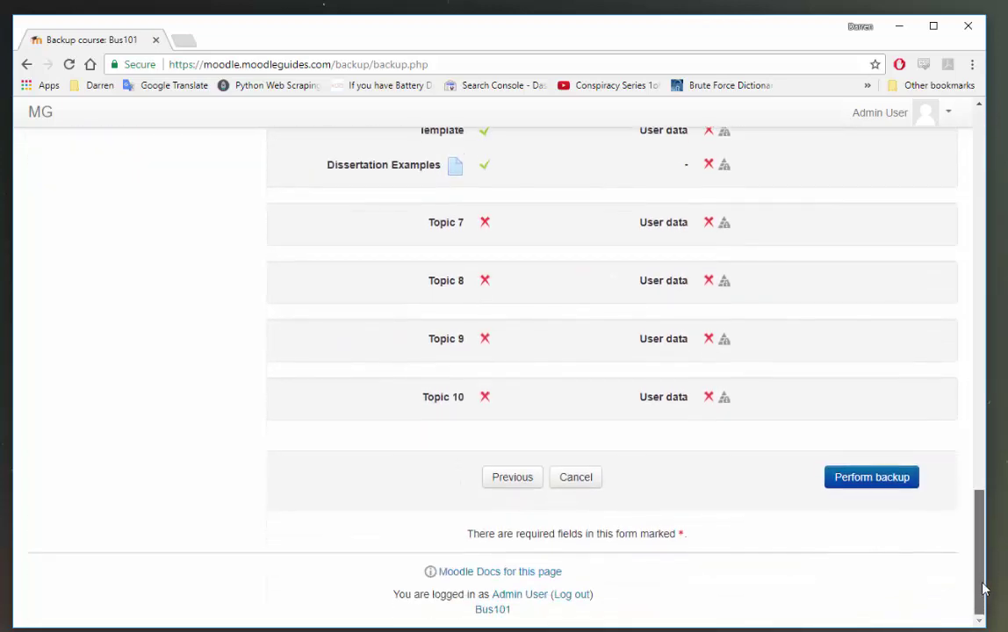
- Perform the backup and download Bus101Backup.mbz (7.1 MB) from the user private backup area
click(877, 477)
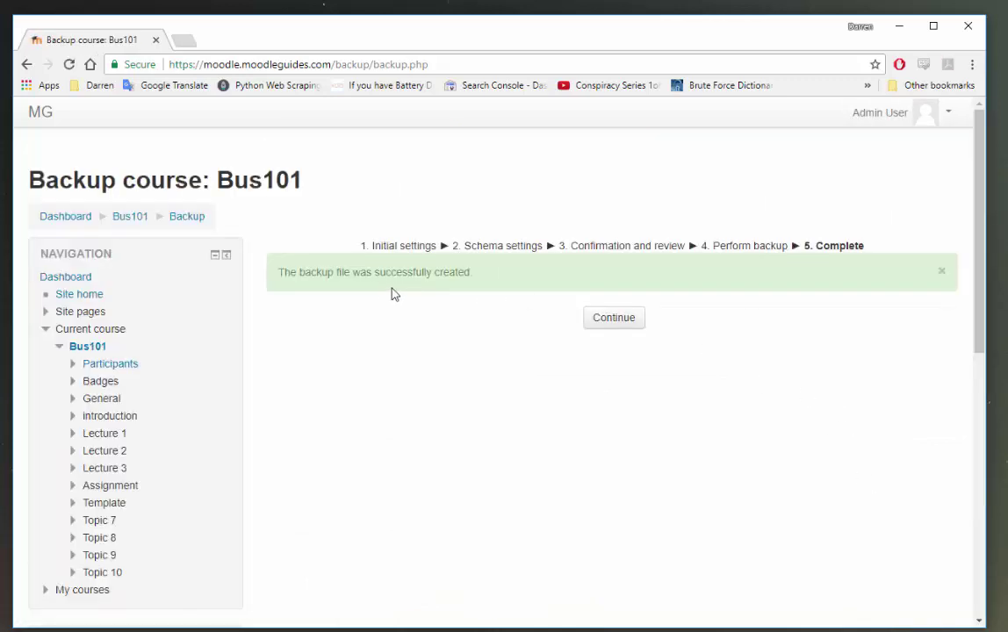
click(615, 322)
scroll(552, 479, down, 3)
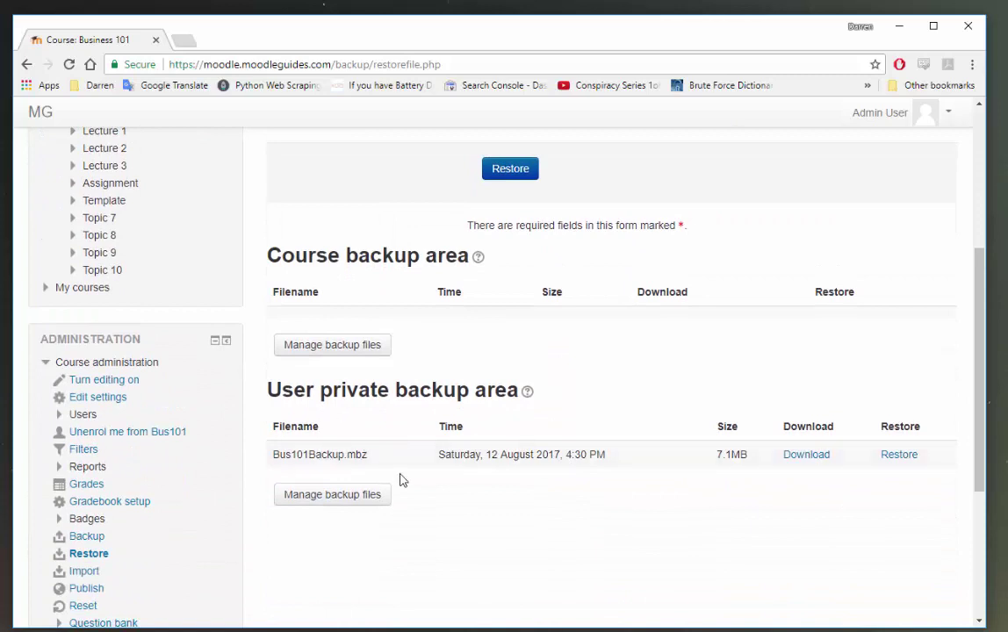
click(813, 456)
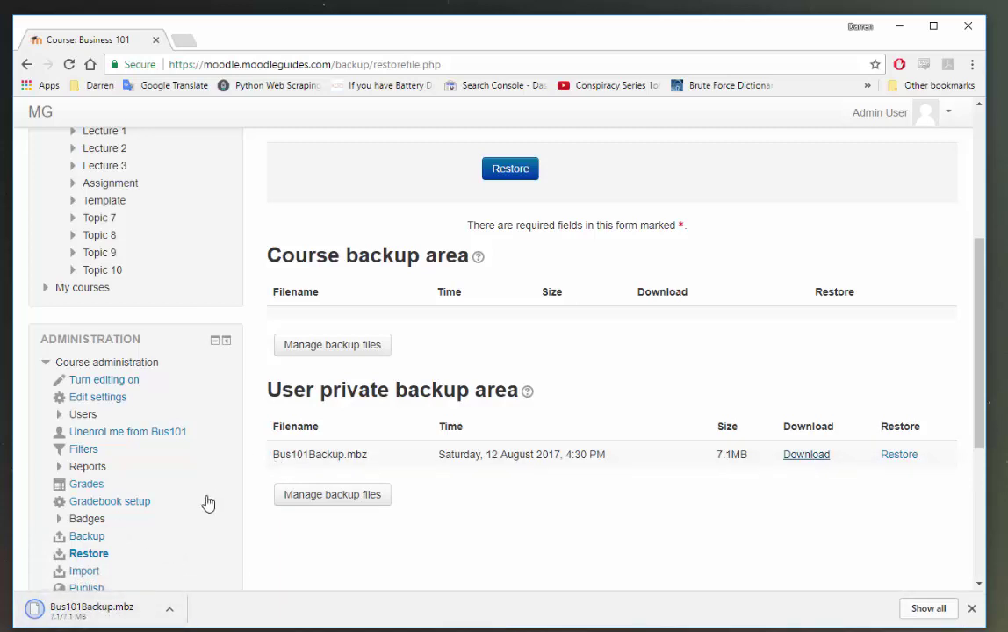
scroll(461, 421, up, 4)
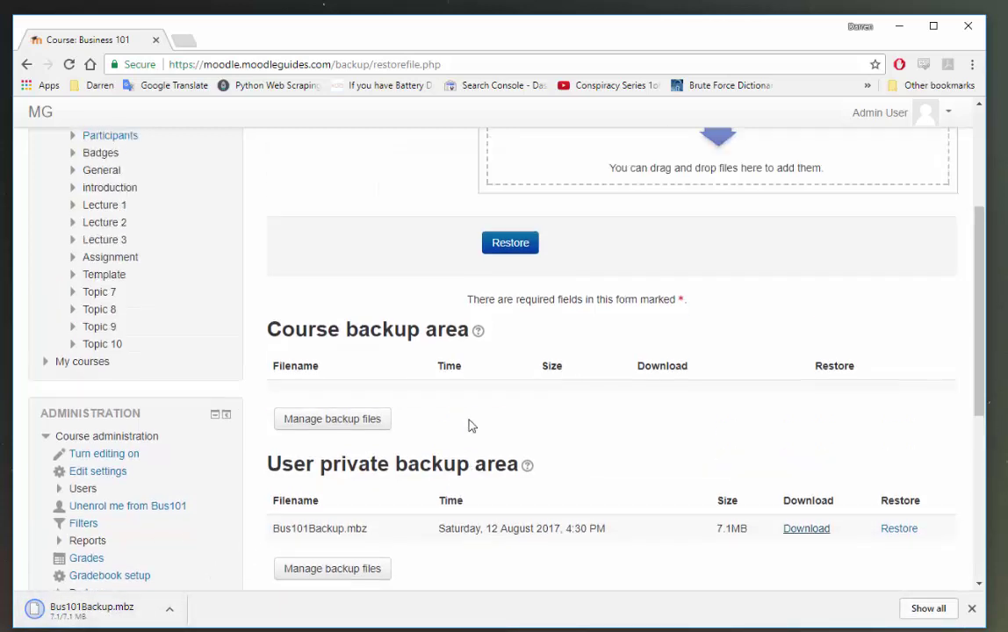
scroll(451, 438, down, 3)
- Return to the dashboard and open Business 101 Sem2, scrolling to Course administration
scroll(446, 434, up, 3)
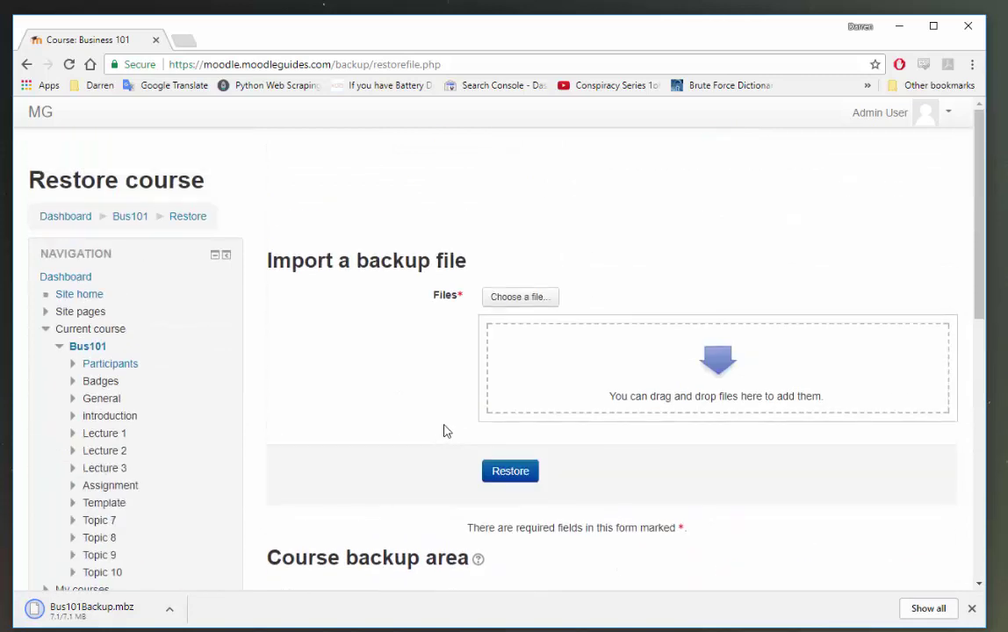
click(81, 218)
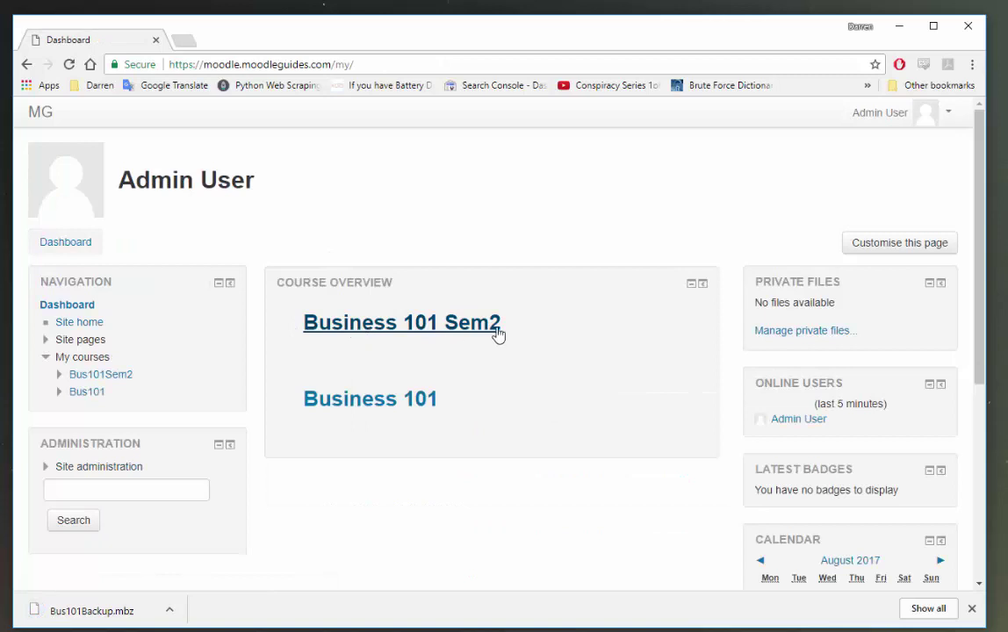
click(487, 329)
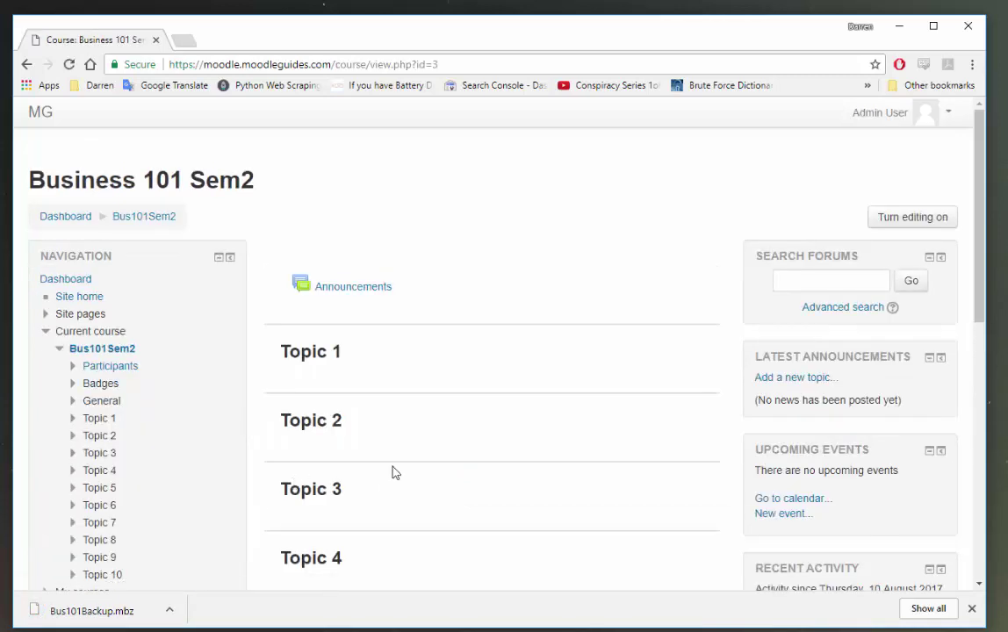
scroll(395, 472, down, 5)
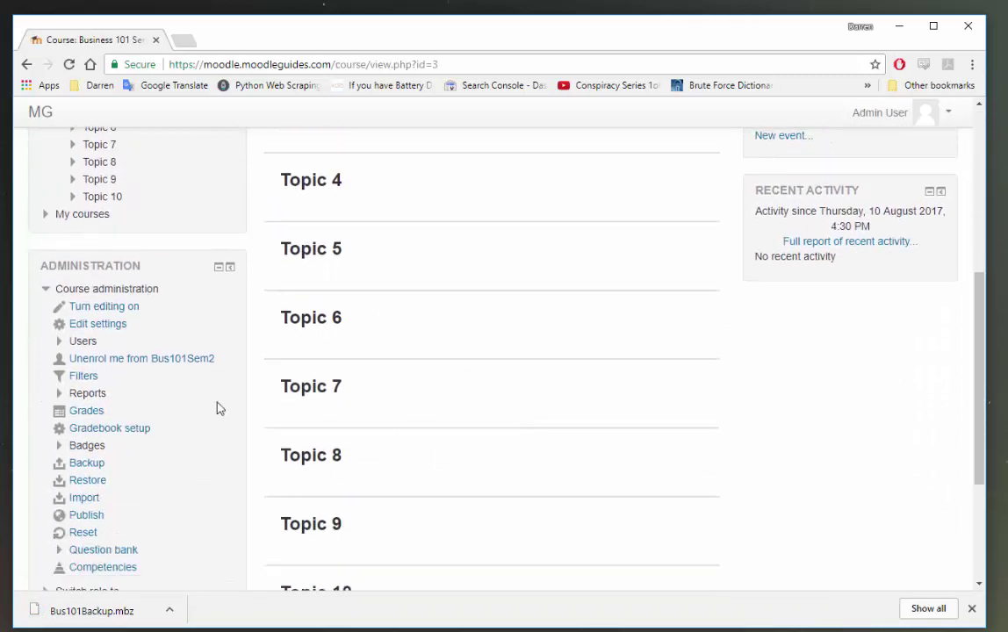
scroll(214, 391, down, 1)
- Open Restore for Business 101 Sem2 and drop the downloaded Bus101Backup.mbz into the upload area
click(88, 406)
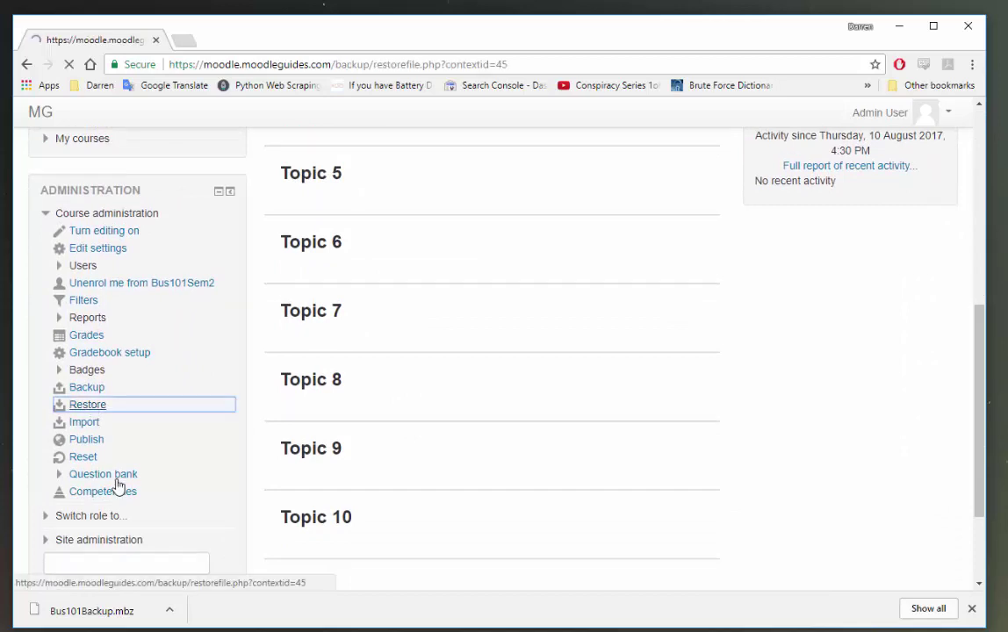
scroll(123, 483, down, 2)
scroll(141, 474, down, 1)
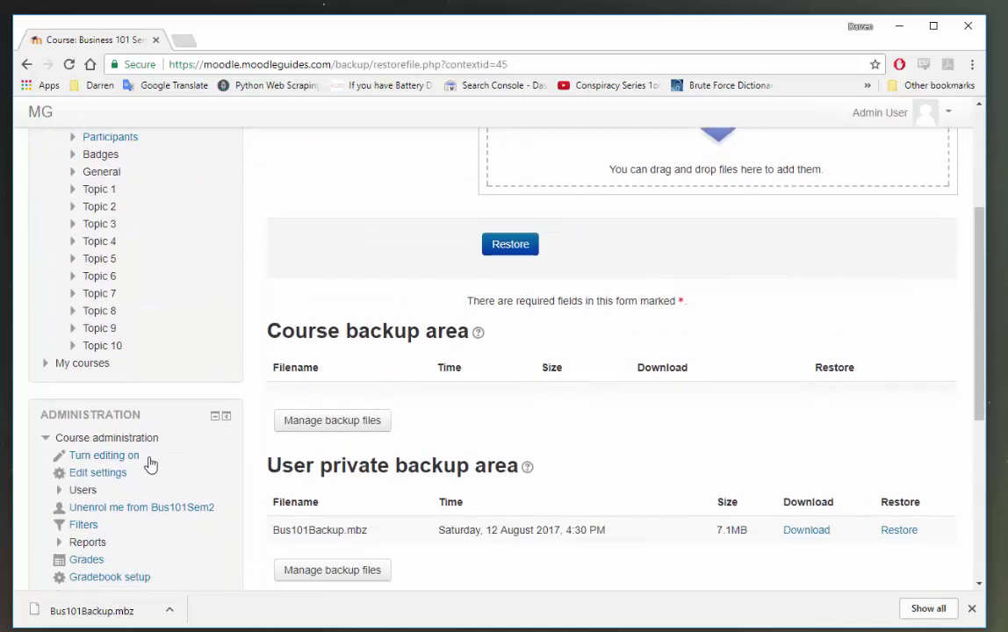
scroll(431, 408, up, 2)
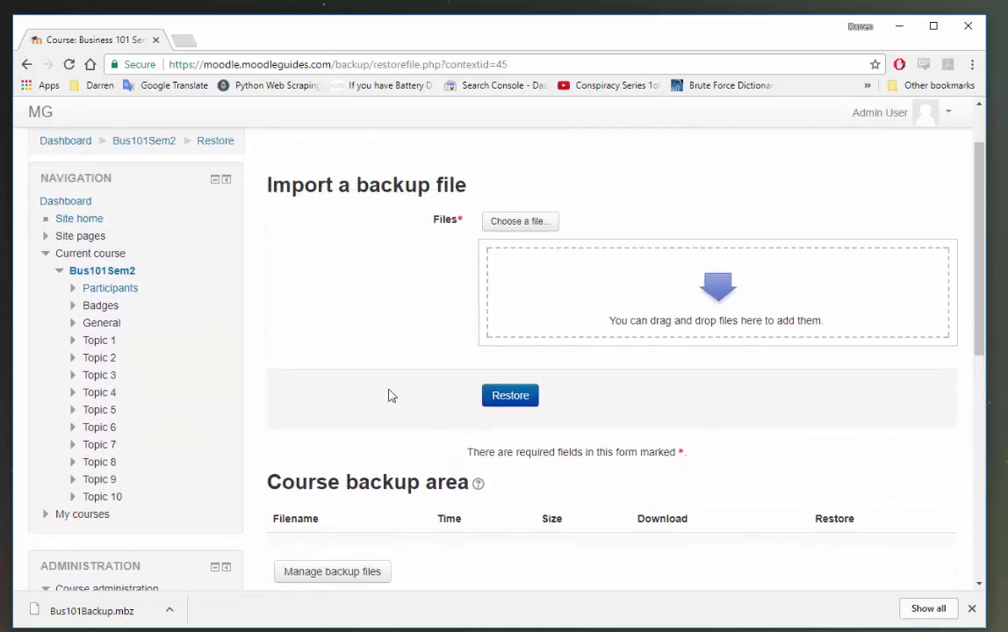
drag(114, 614, 637, 248)
scroll(672, 434, down, 3)
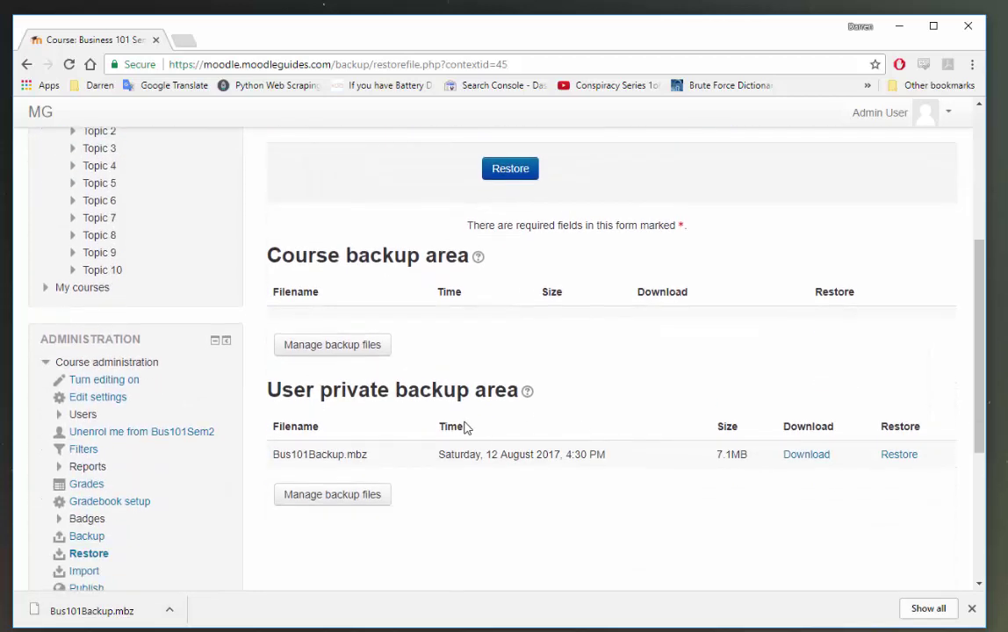
- Launch the restore of Bus101Backup.mbz and scroll through the Confirm step's backup details
click(904, 454)
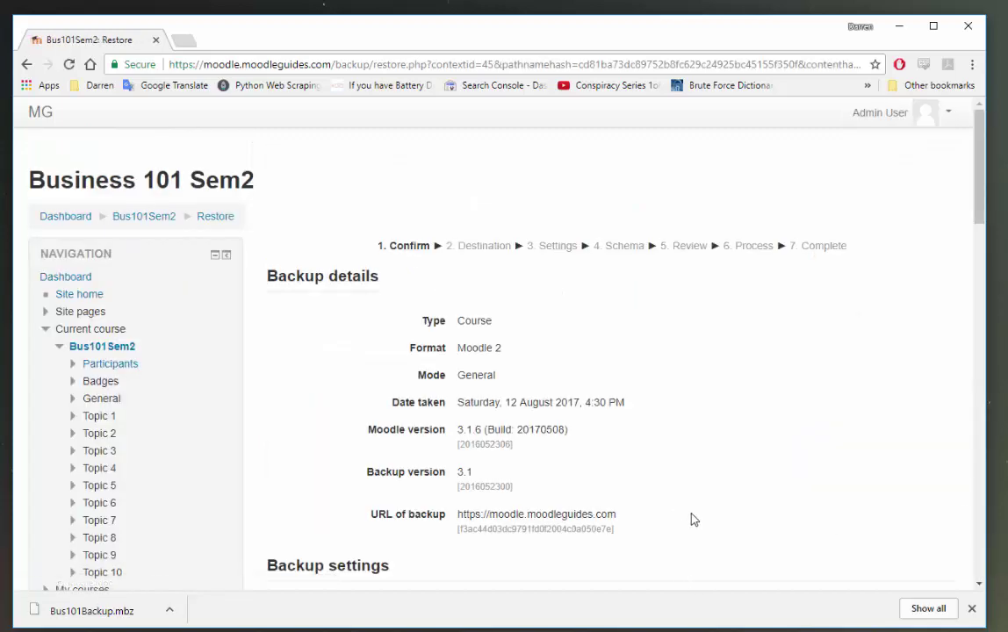
scroll(692, 520, down, 6)
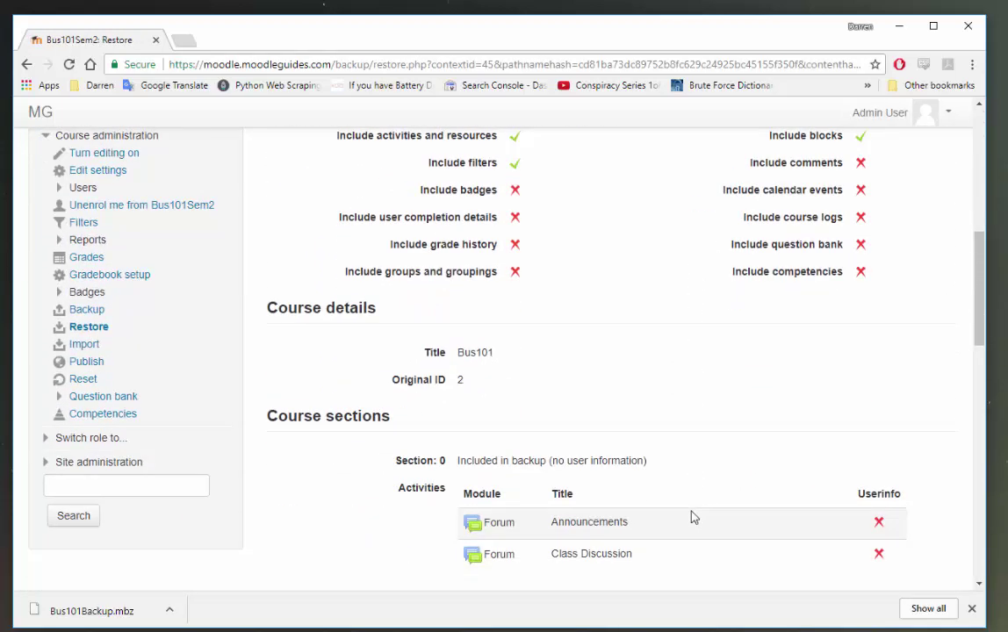
scroll(692, 518, down, 4)
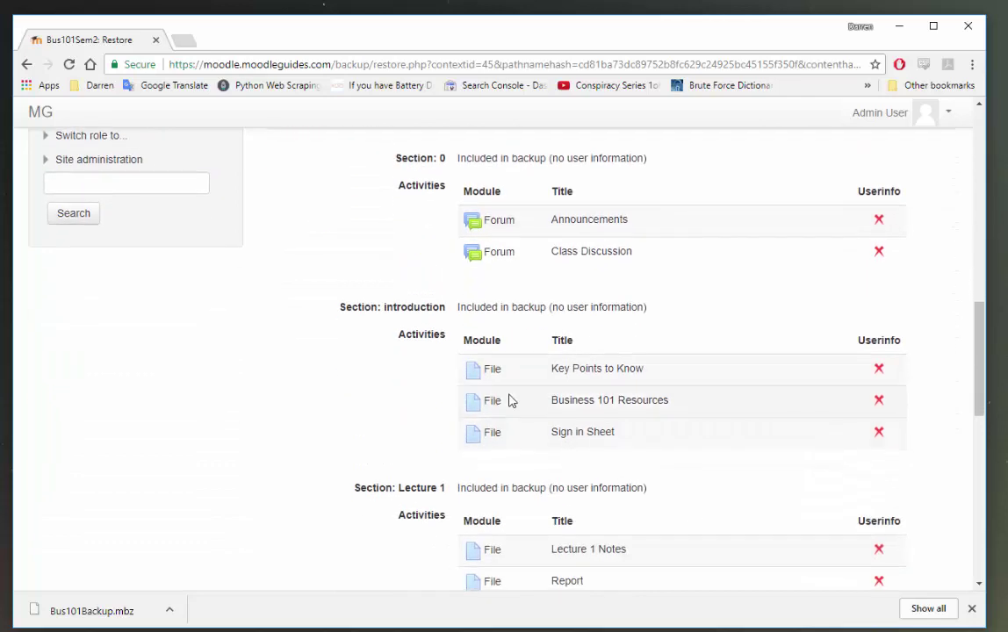
scroll(512, 400, down, 7)
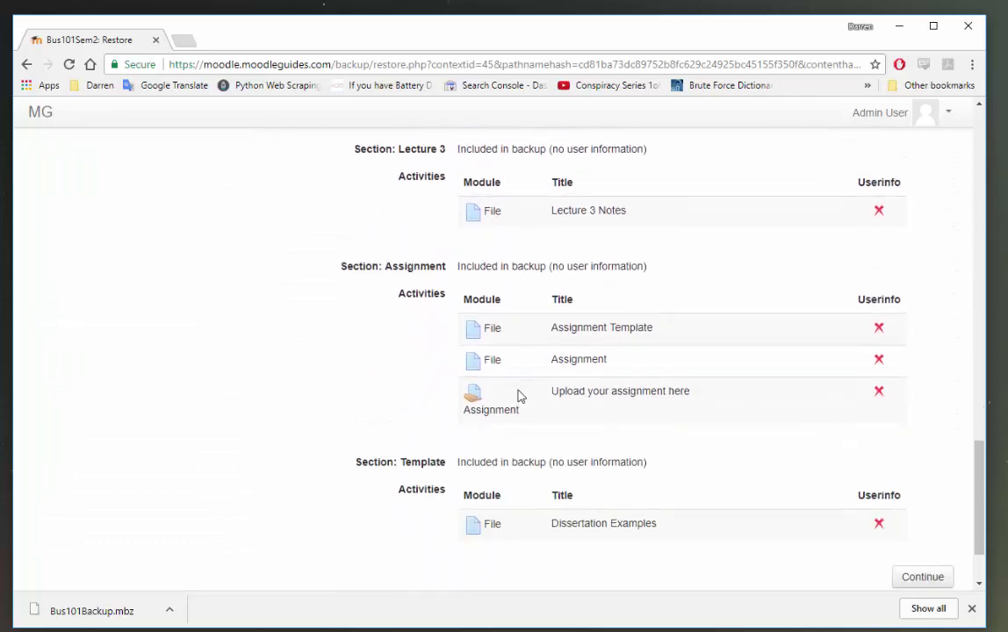
scroll(518, 397, down, 1)
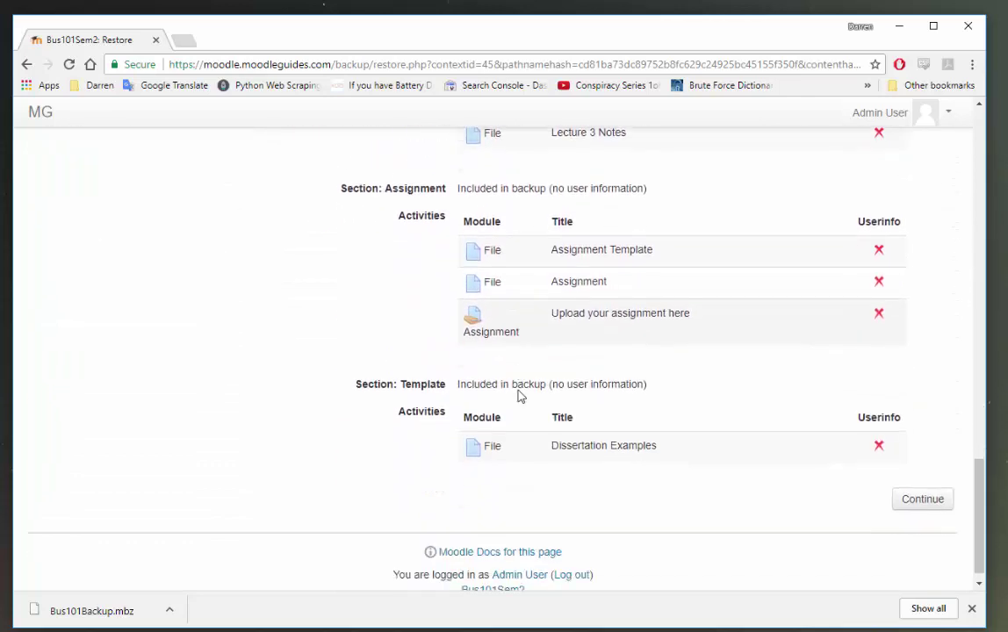
- Continue past confirmation and choose to merge the backup into Business 101 Sem2
click(926, 483)
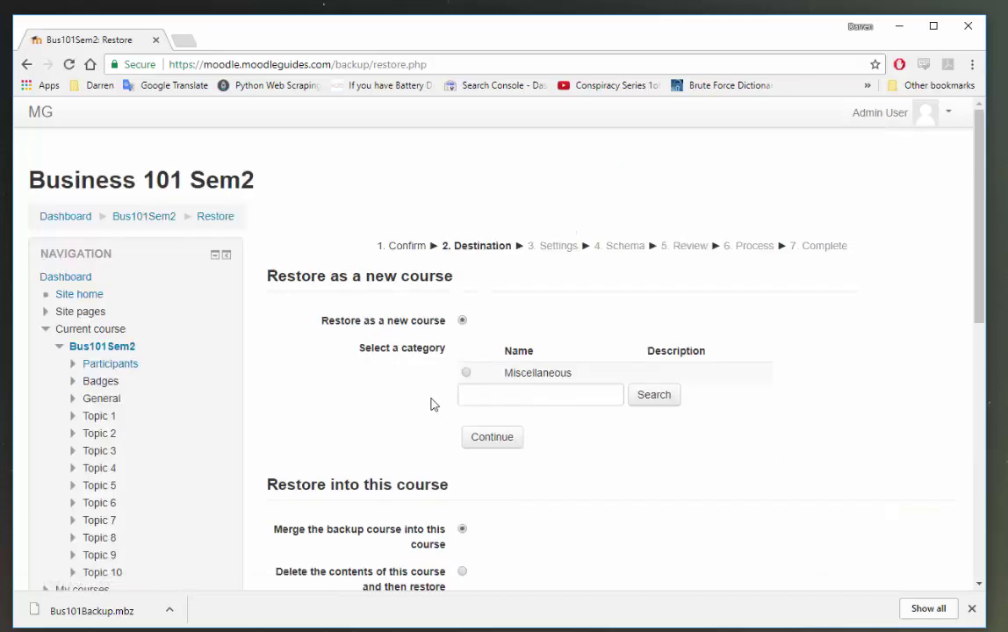
scroll(455, 348, down, 2)
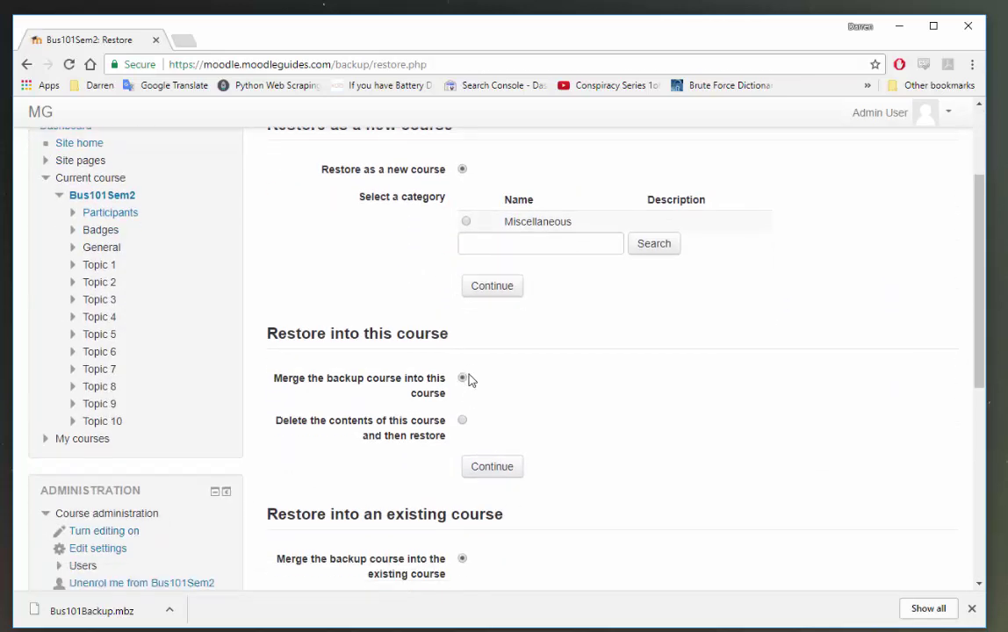
click(490, 468)
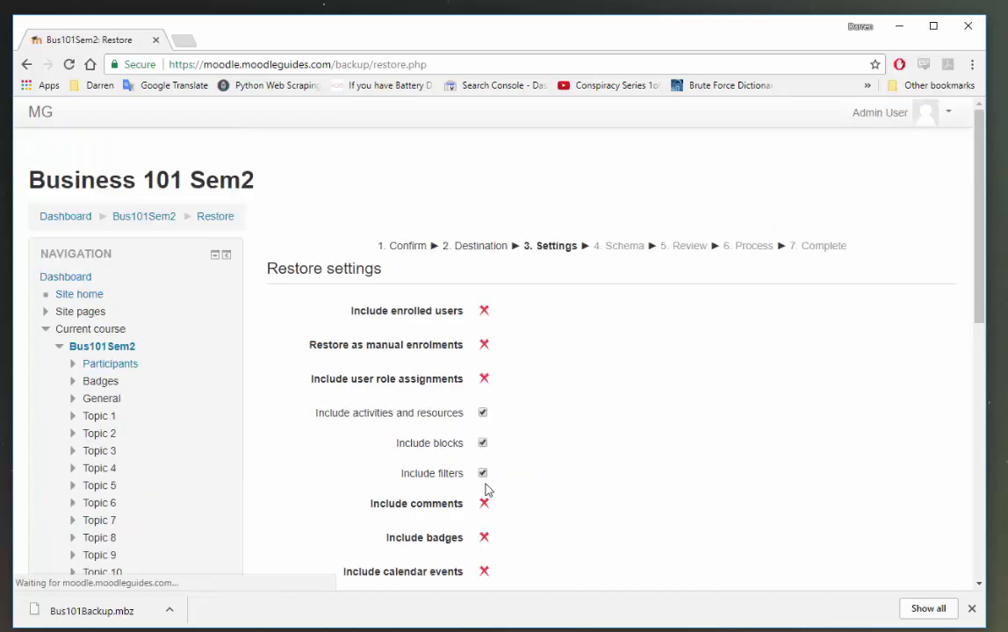
scroll(500, 416, down, 4)
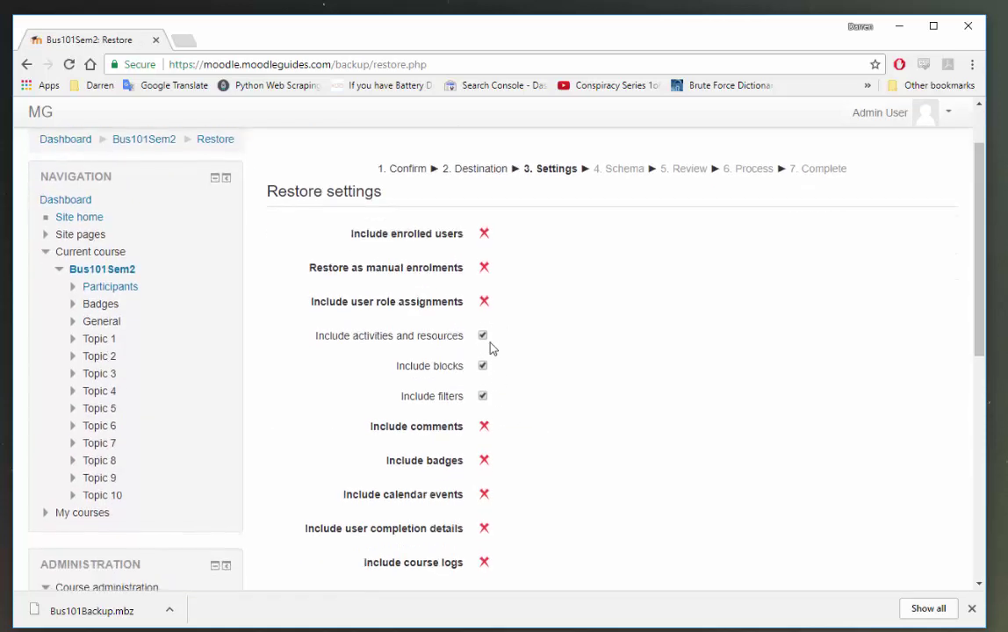
- Accept the restore settings and schema, perform the restore, and view the restored course
click(894, 432)
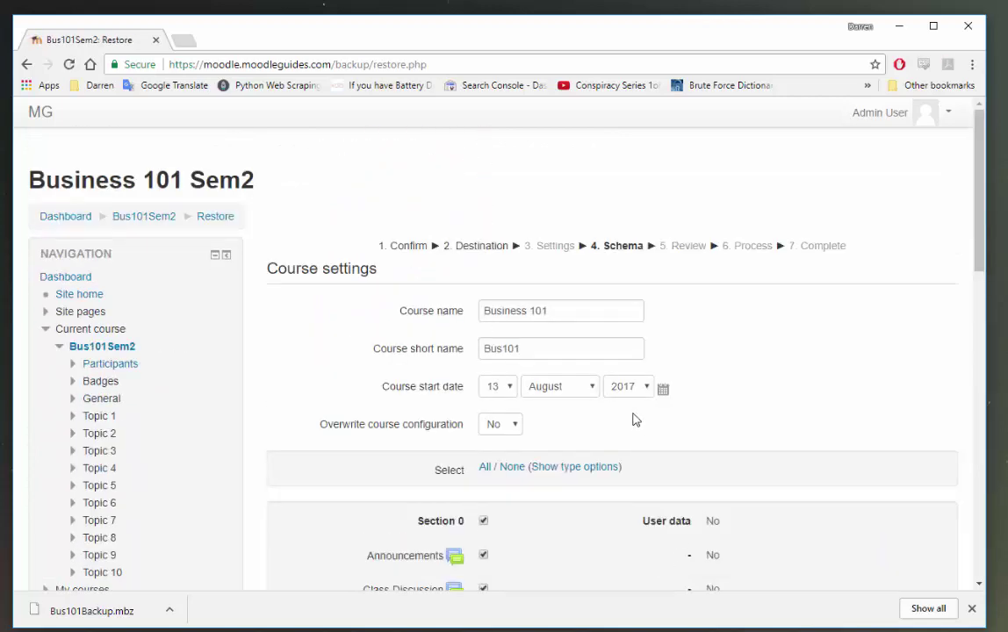
scroll(636, 419, down, 15)
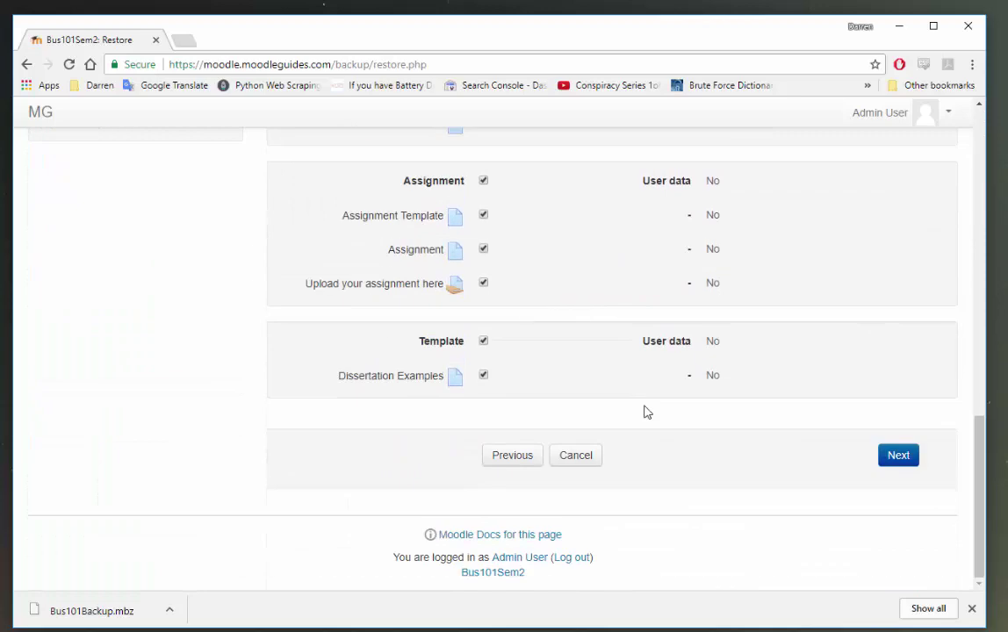
click(881, 452)
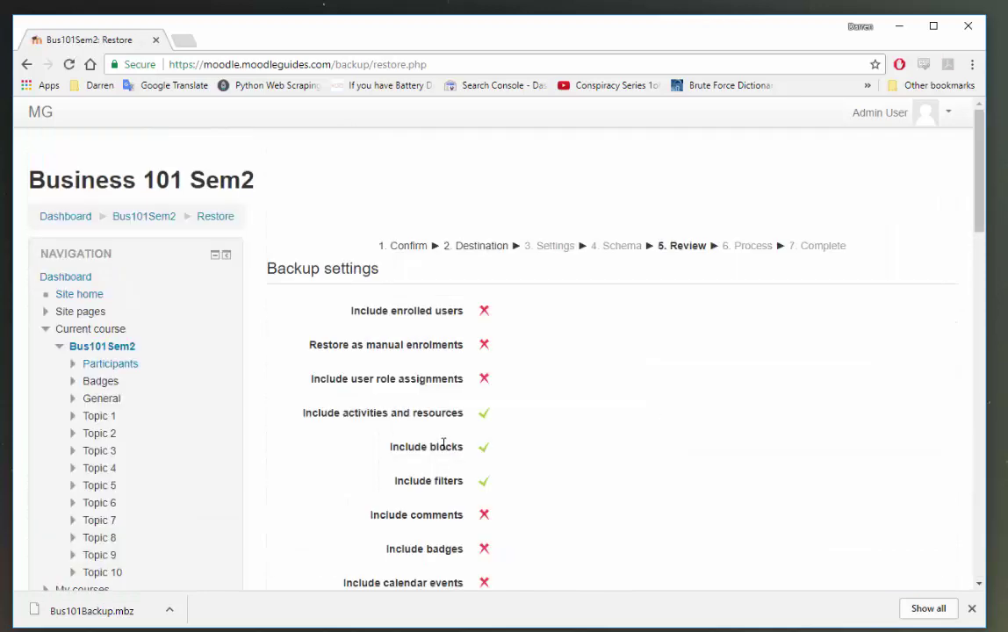
scroll(455, 434, down, 10)
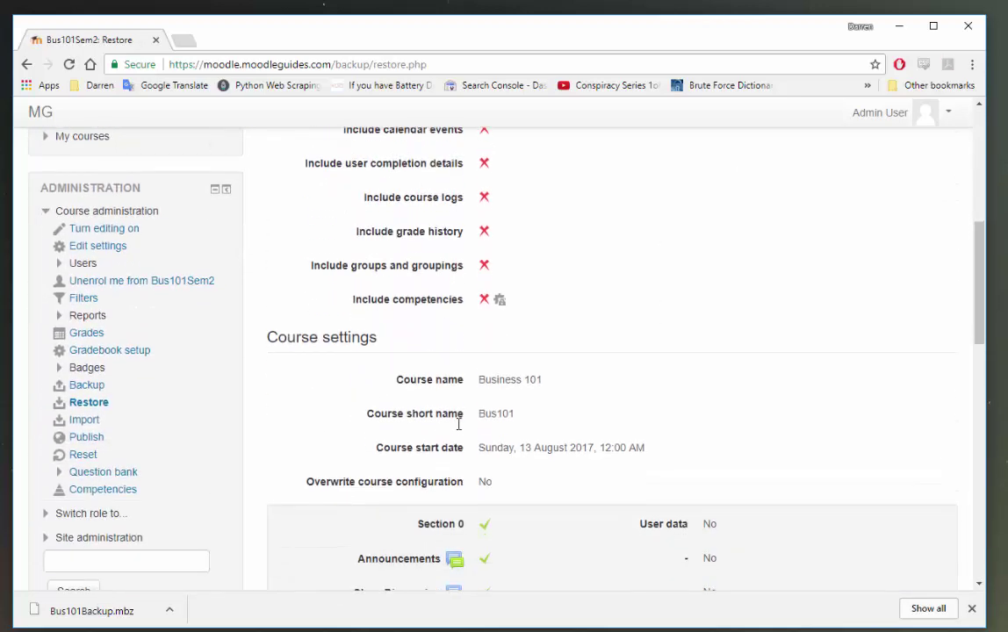
scroll(457, 430, down, 12)
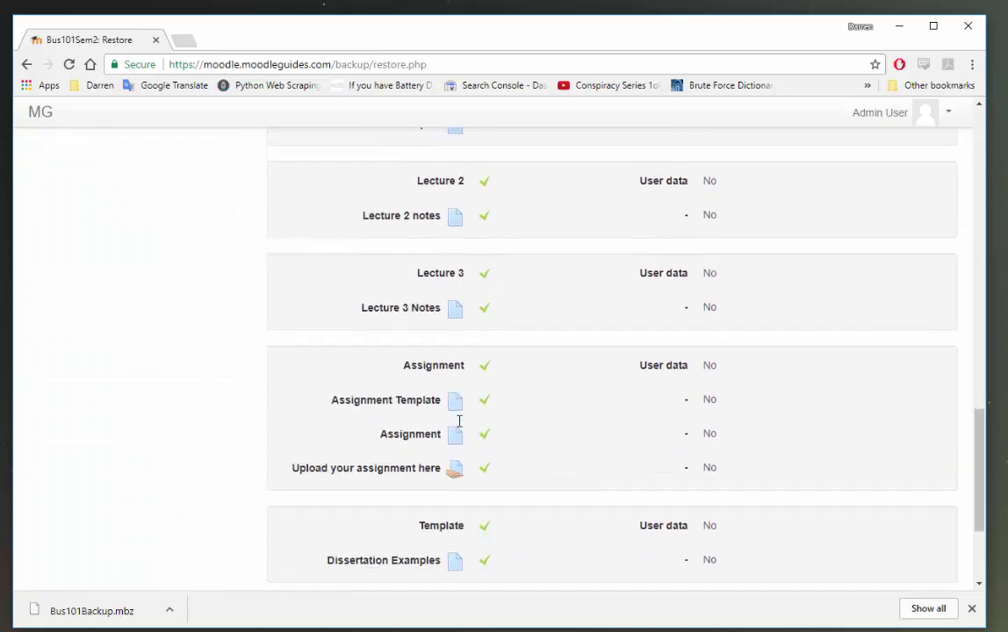
scroll(458, 426, down, 1)
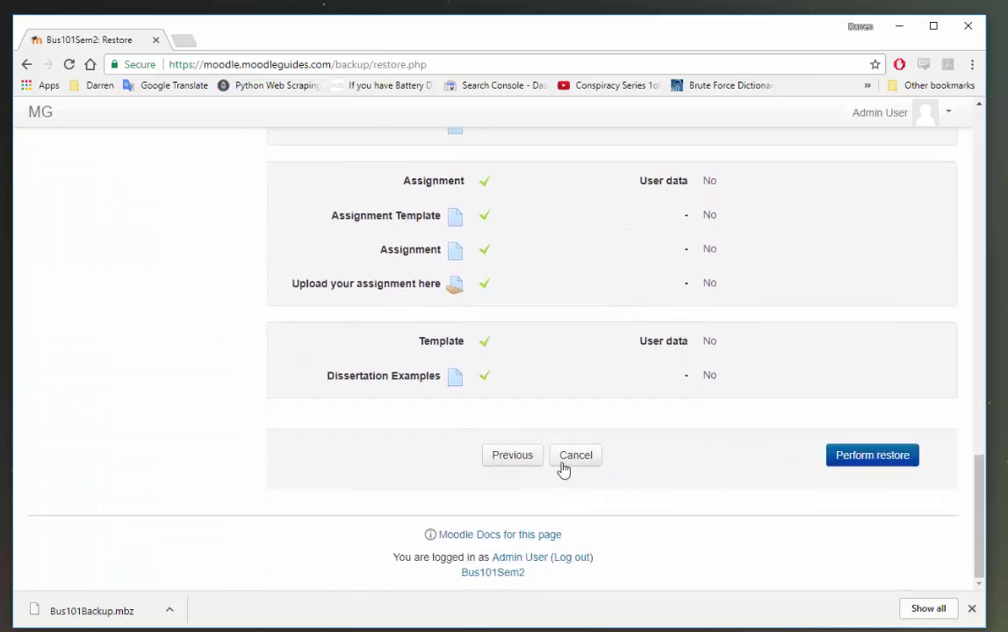
click(857, 468)
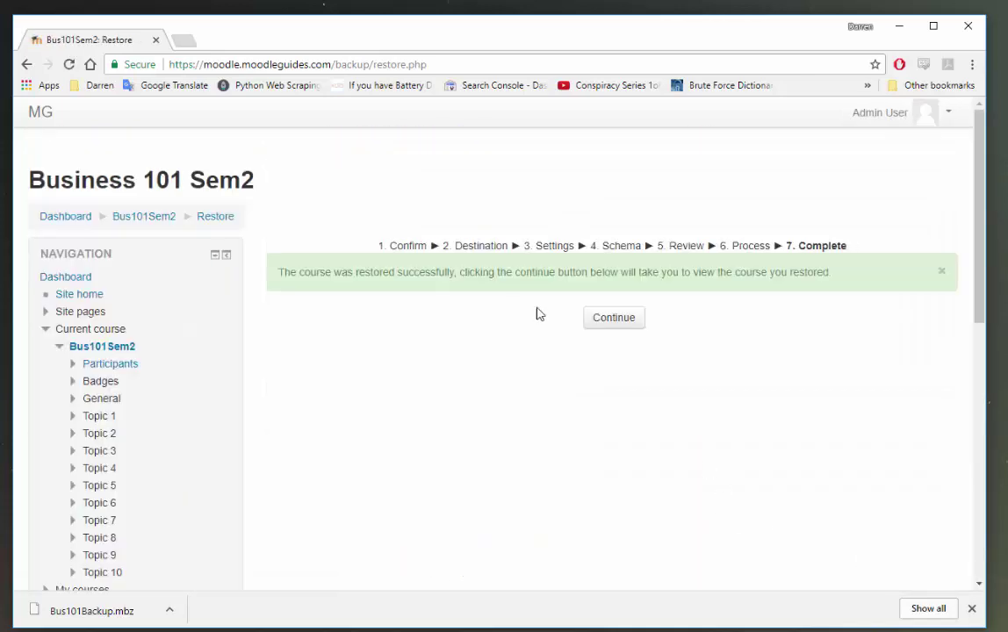
click(636, 321)
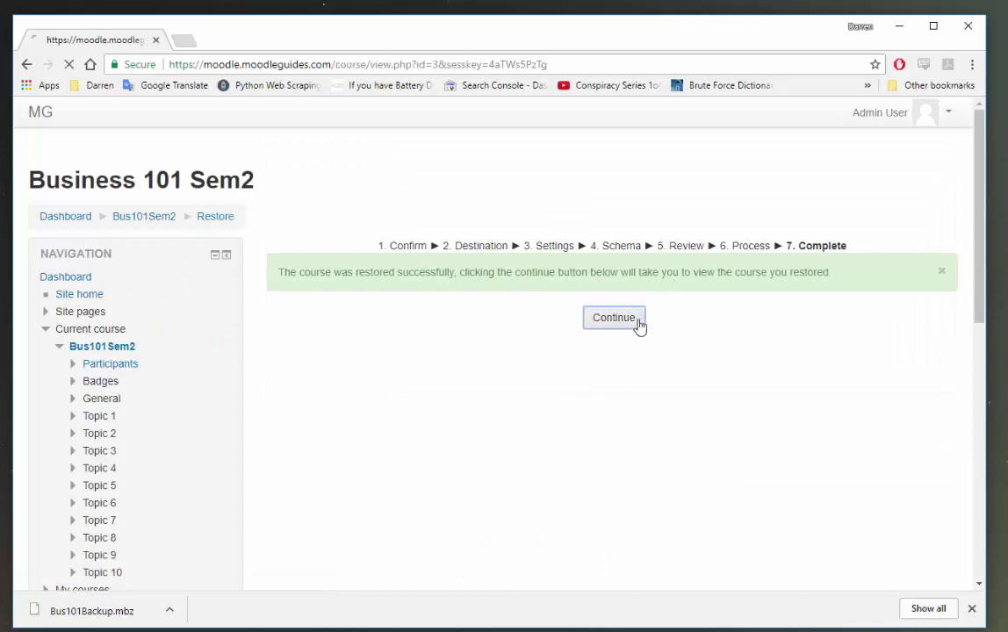
scroll(189, 207, down, 1)
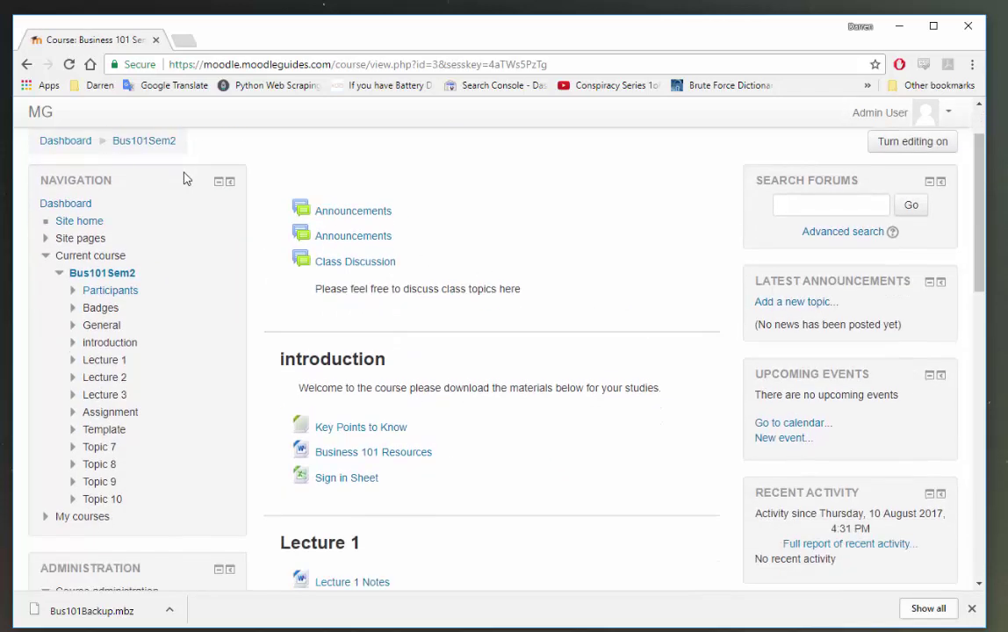
scroll(186, 178, up, 1)
scroll(219, 206, down, 1)
scroll(222, 211, down, 8)
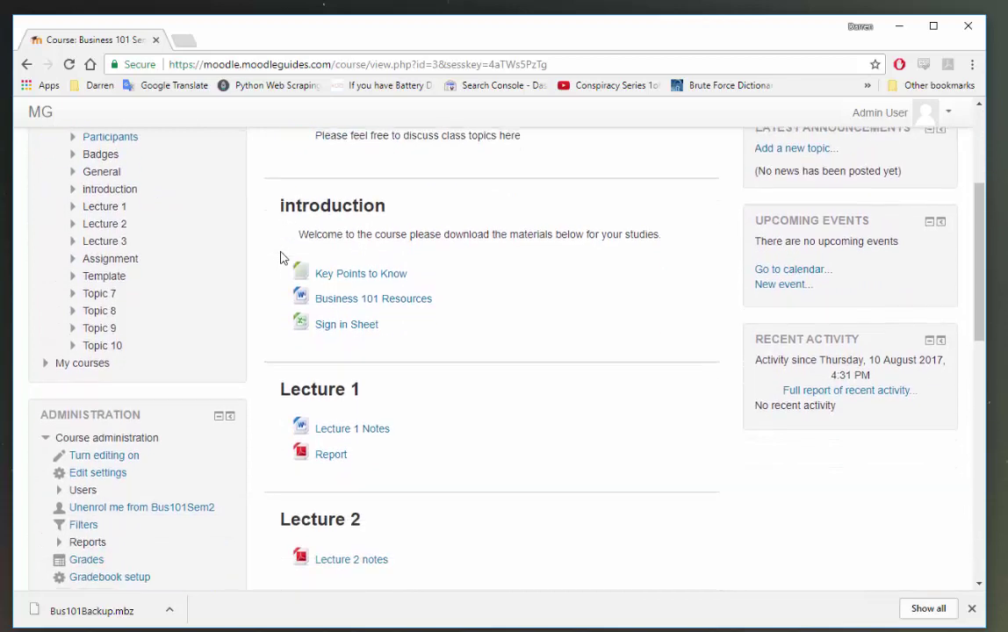
scroll(351, 281, down, 1)
scroll(349, 297, up, 9)
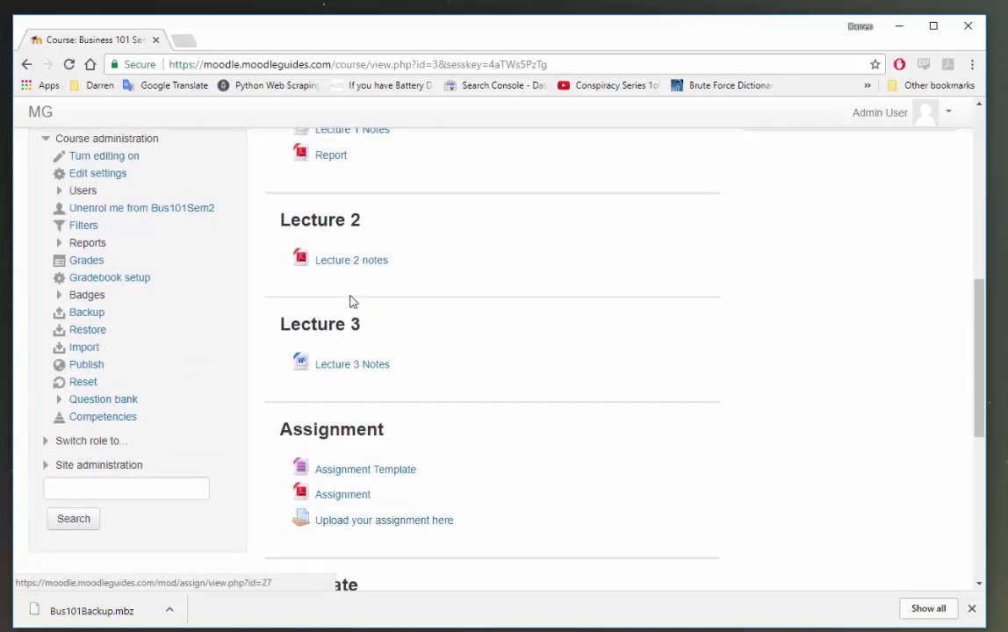
scroll(350, 303, down, 4)
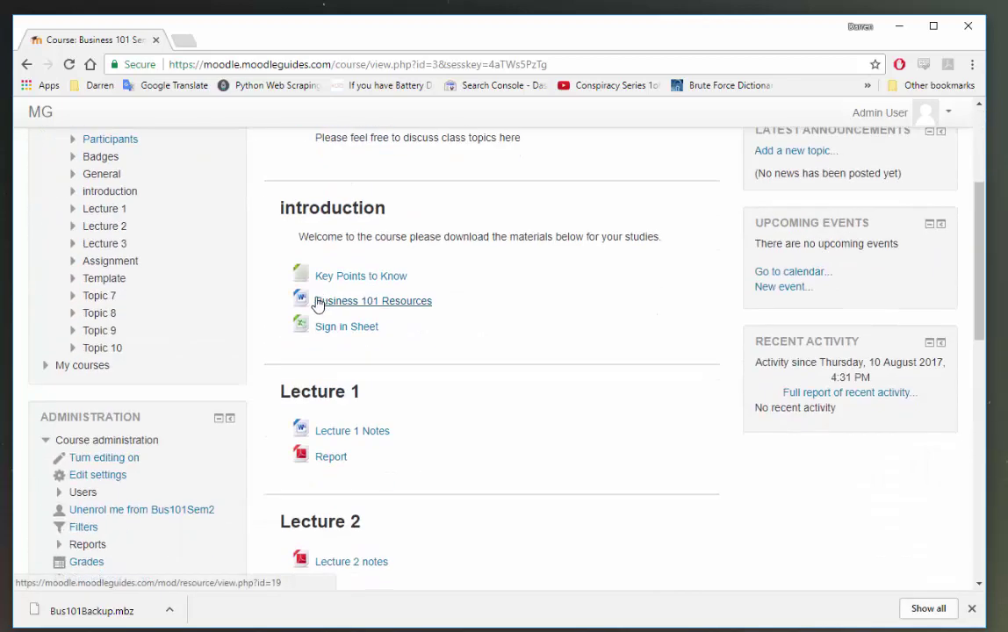